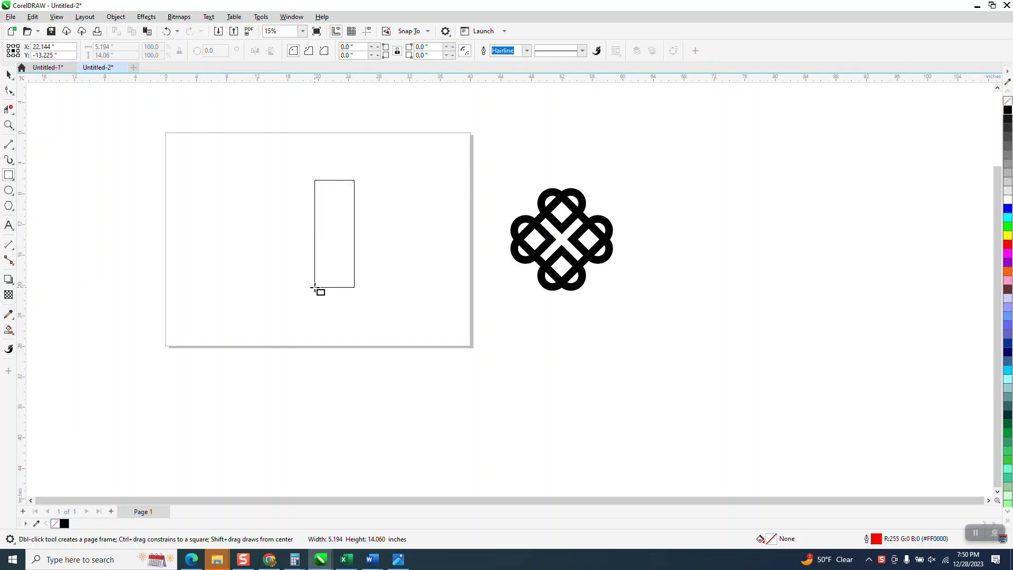
Step: Round the rectangle's corners with a 3-inch radius and scale it proportionally to 4 inches wide
double_click(365, 46)
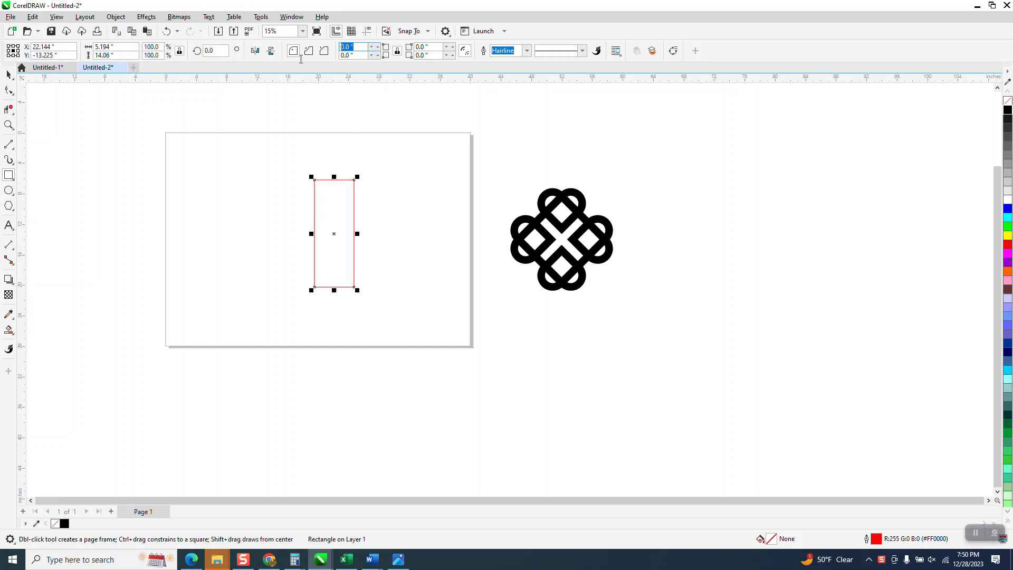
type("3")
key("Return")
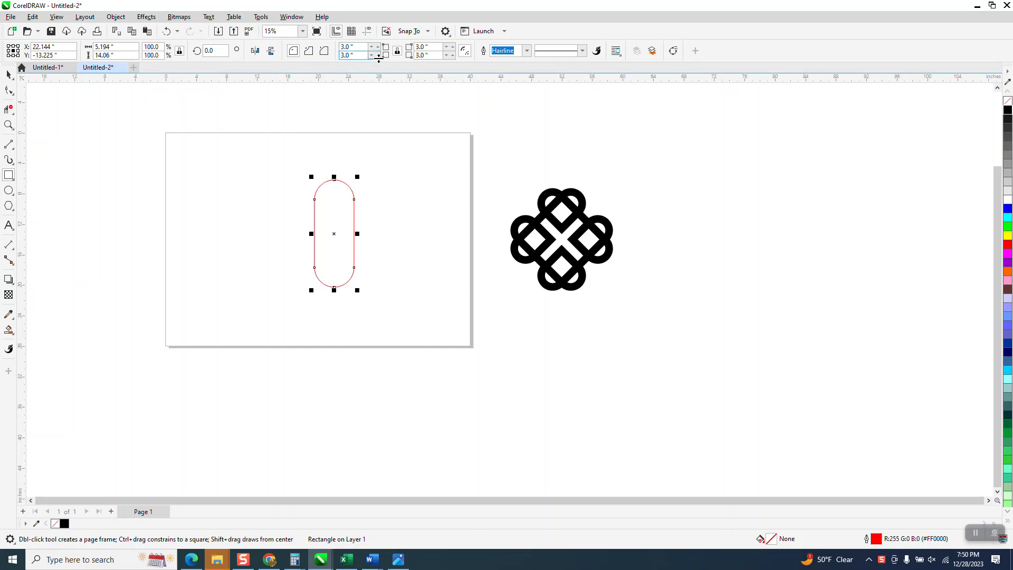
left_click(126, 47)
type("4")
key("Return")
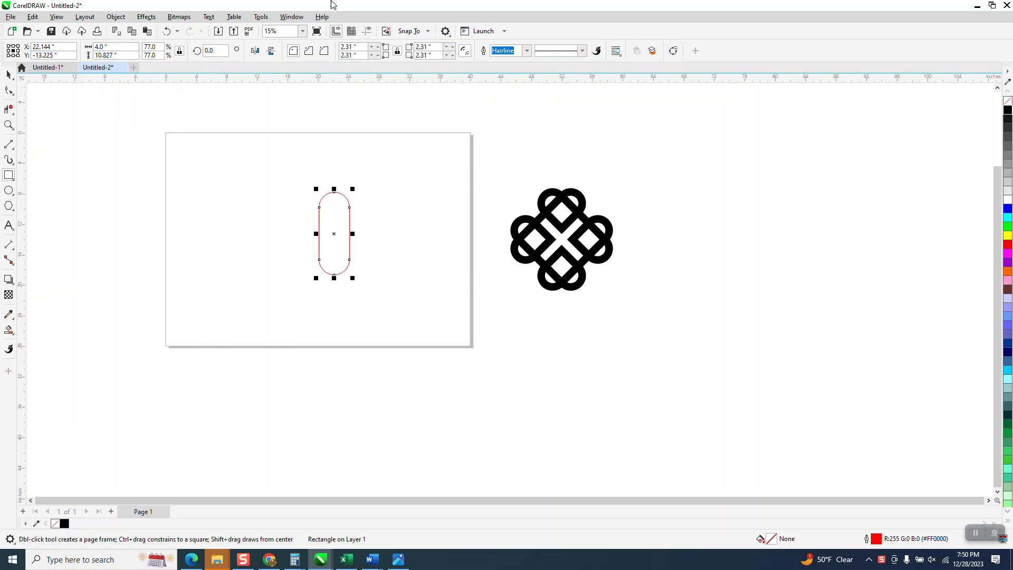
Step: Apply an inside contour to the rounded slot with 1 step and a 1.0-inch offset
left_click(9, 75)
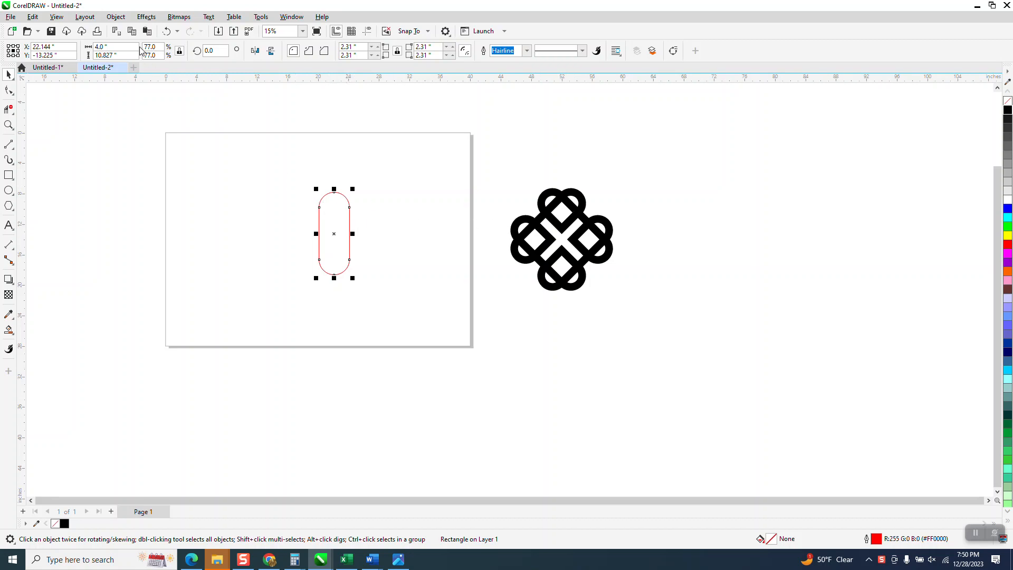
left_click(146, 17)
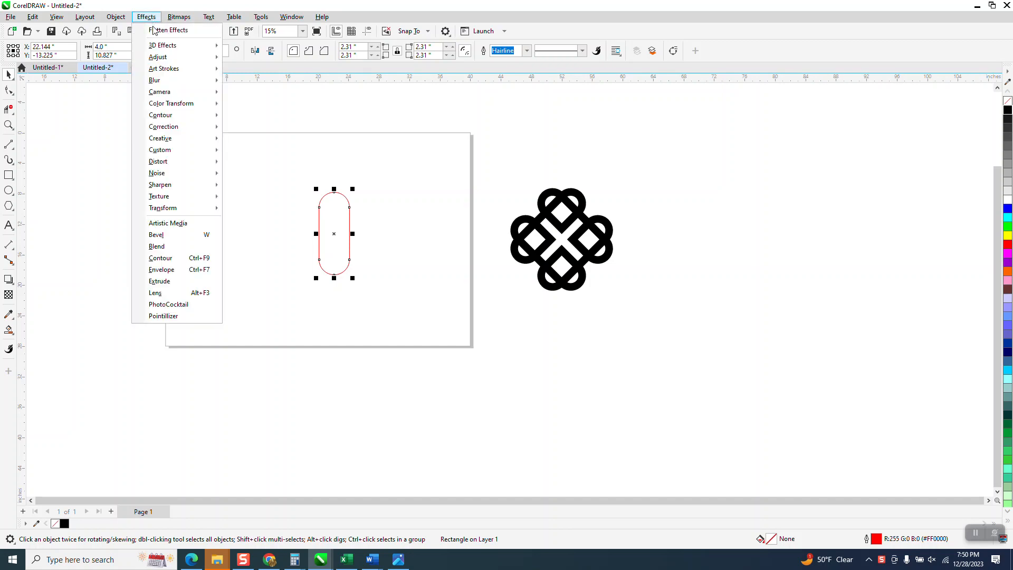
left_click(178, 259)
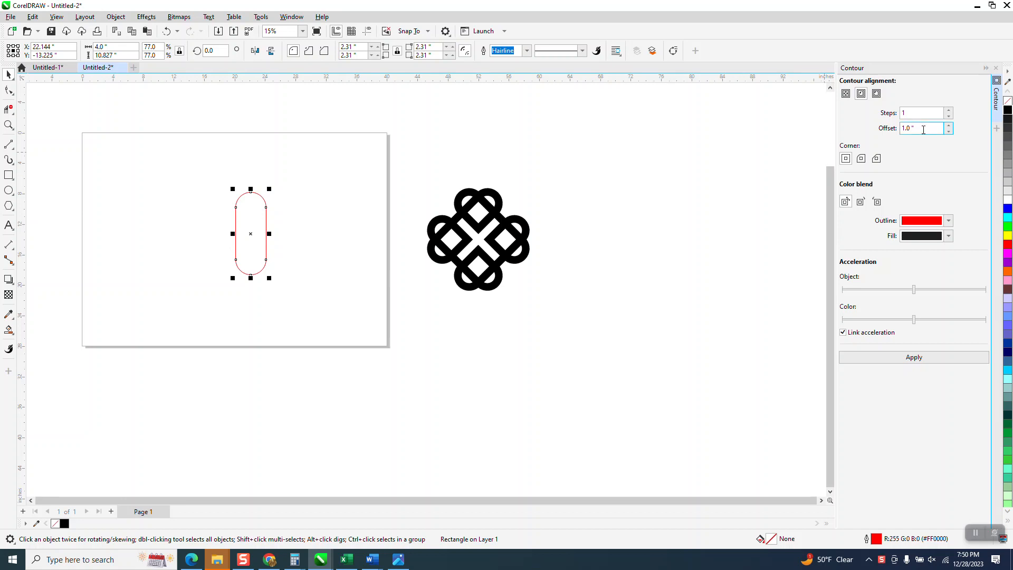
left_click(934, 357)
Step: Break the contour apart and group the inner and outer slot outlines
left_click_drag(225, 177, 291, 286)
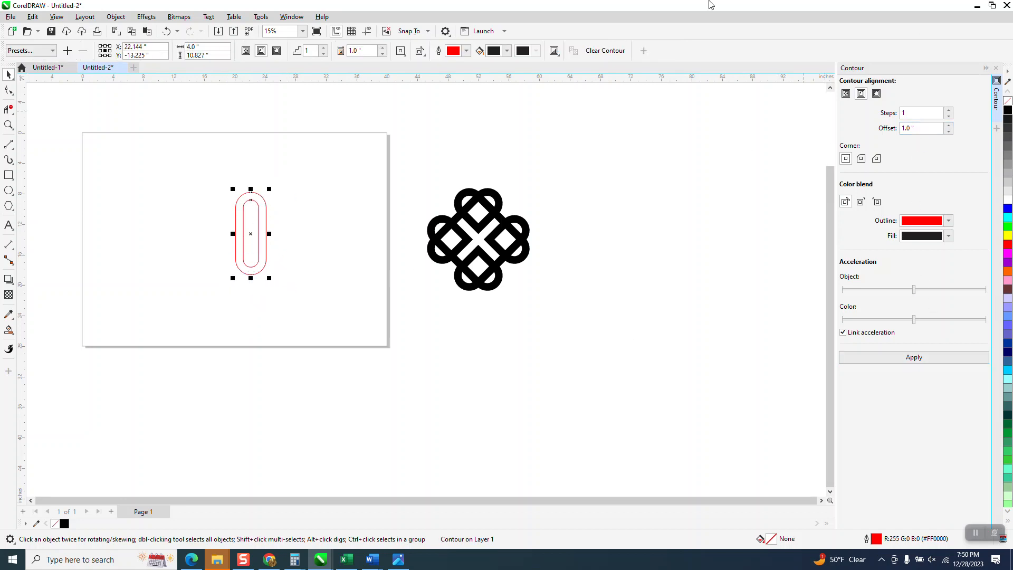
left_click(116, 17)
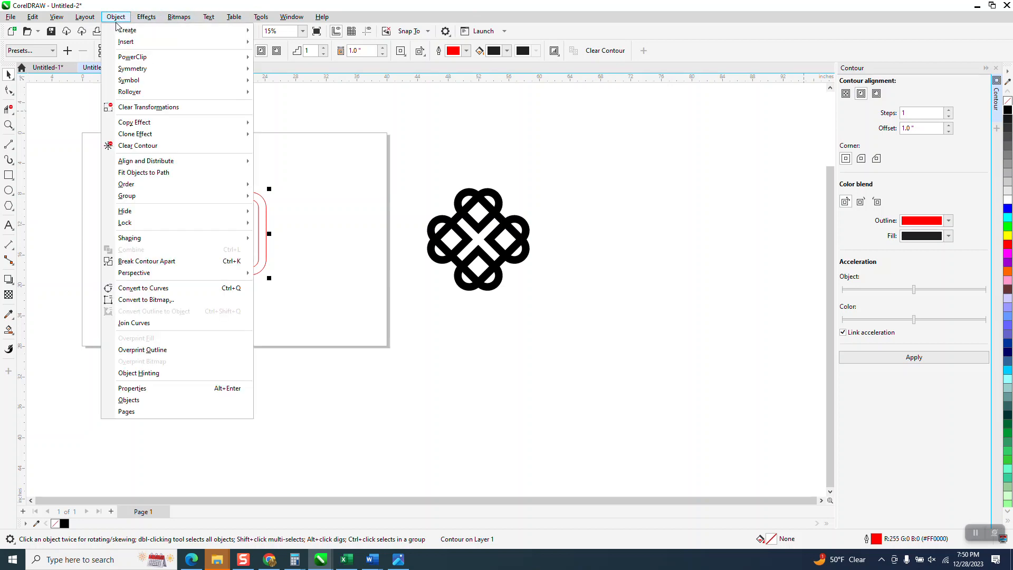
left_click(156, 255)
left_click_drag(197, 174, 345, 319)
key("ctrl+g")
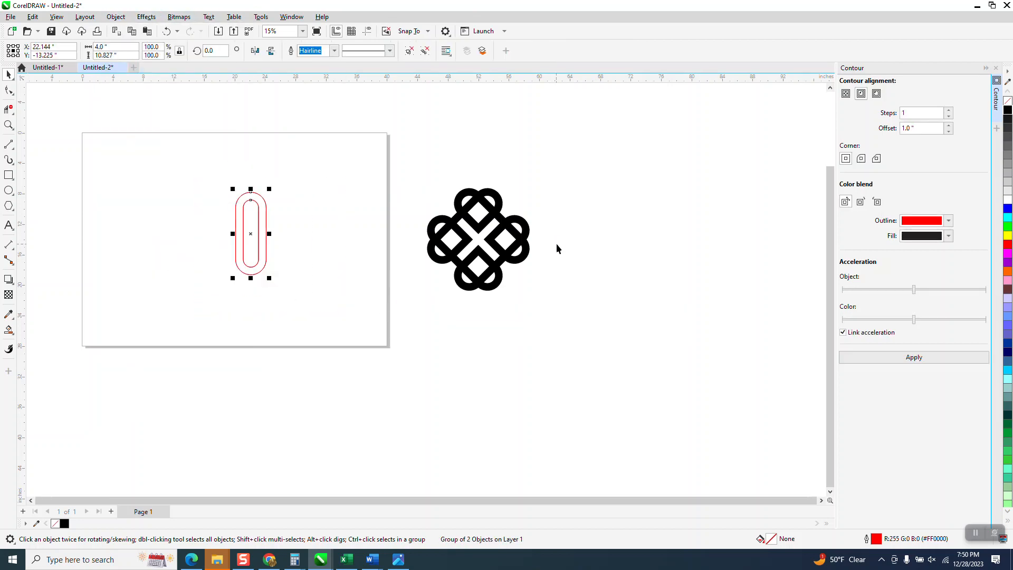
Step: Set the nudge distance to 4 inches and place a copy of the slot group 4 inches to its right
left_click(338, 91)
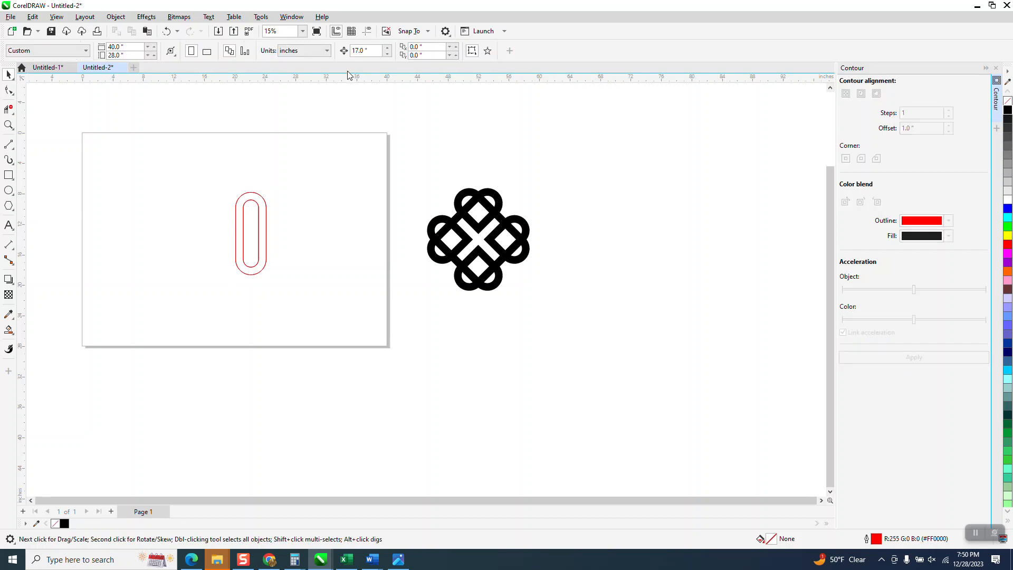
type("4")
key("Return")
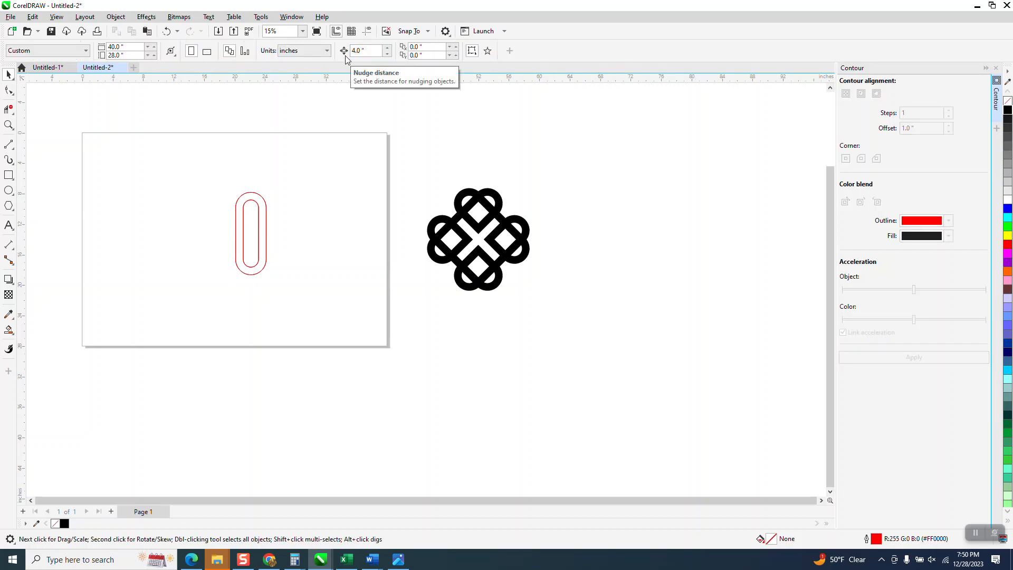
left_click_drag(297, 310, 298, 309)
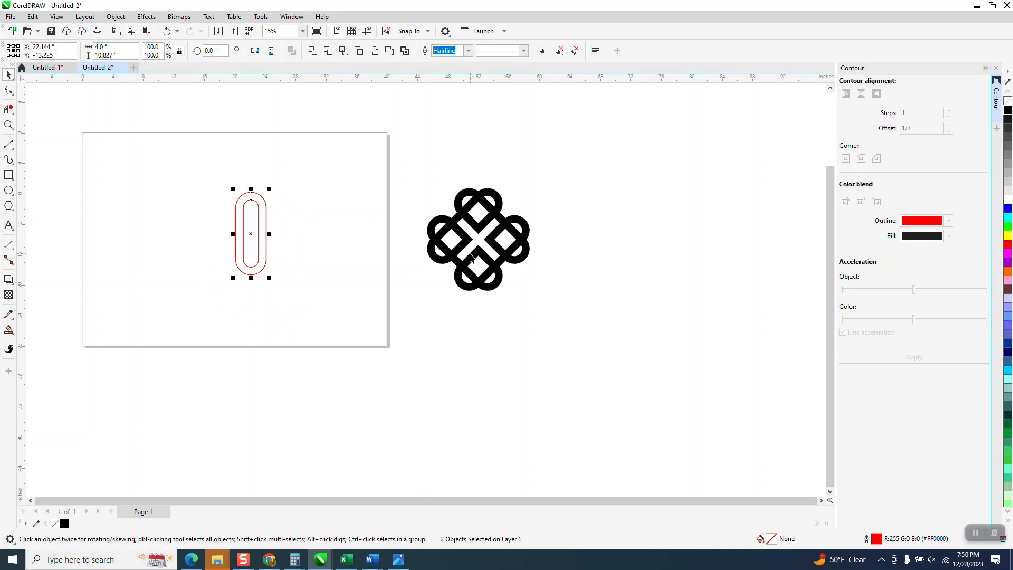
key("Right")
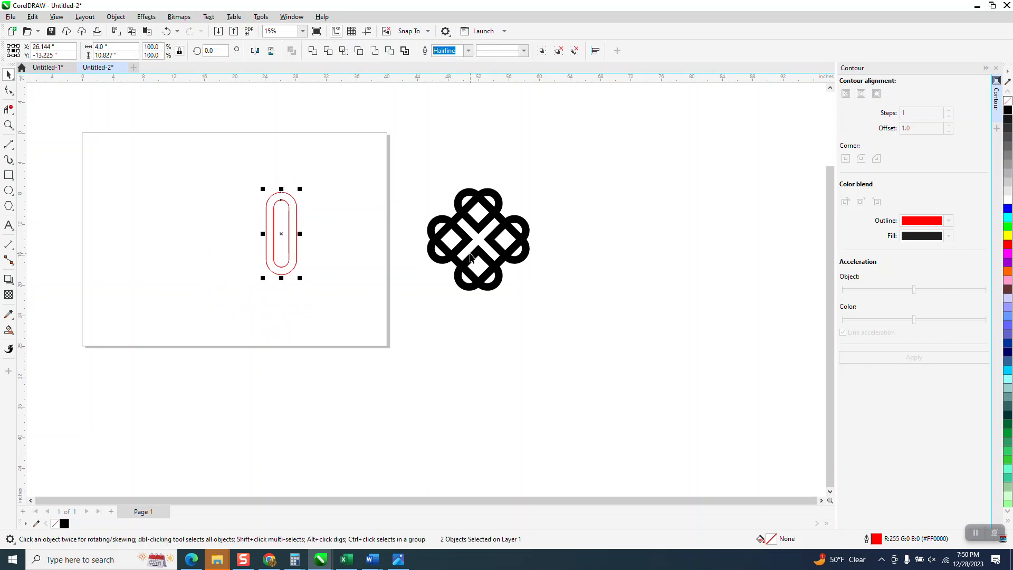
key("Left")
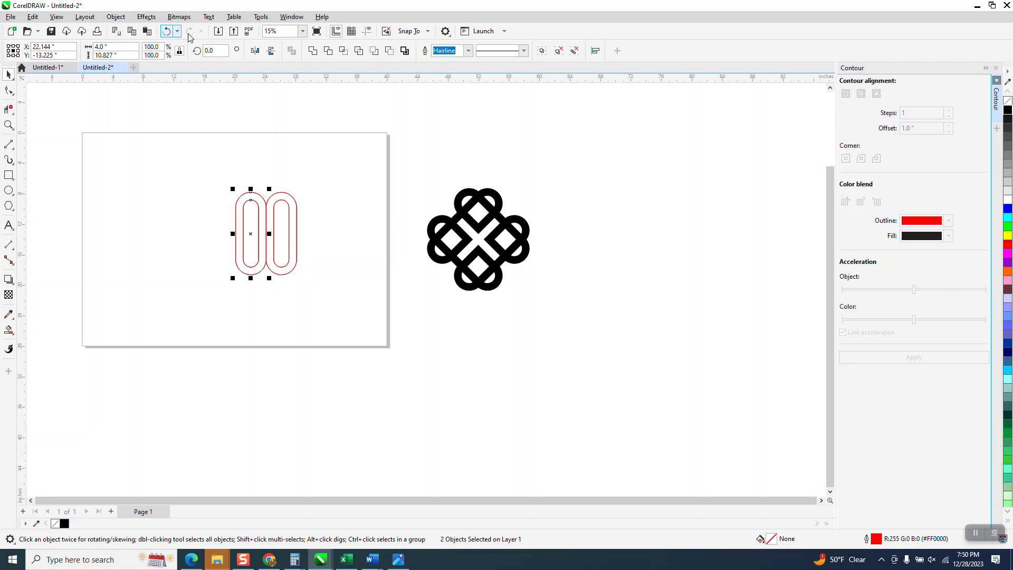
Step: Set the nudge distance to 1 inch, shift the right-hand slot 1 inch further right and remove the overlapping copy
left_click(318, 91)
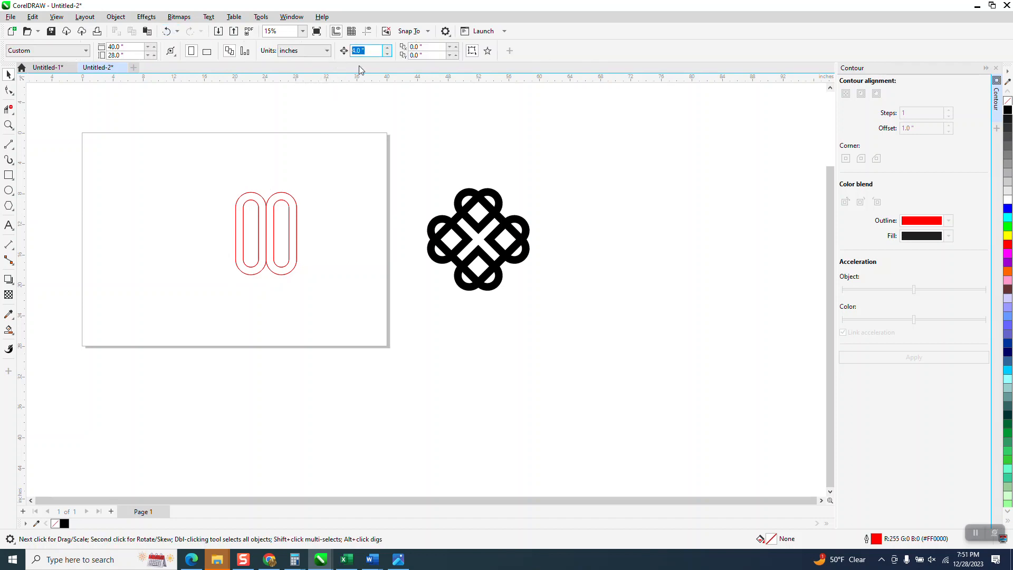
left_click(274, 211)
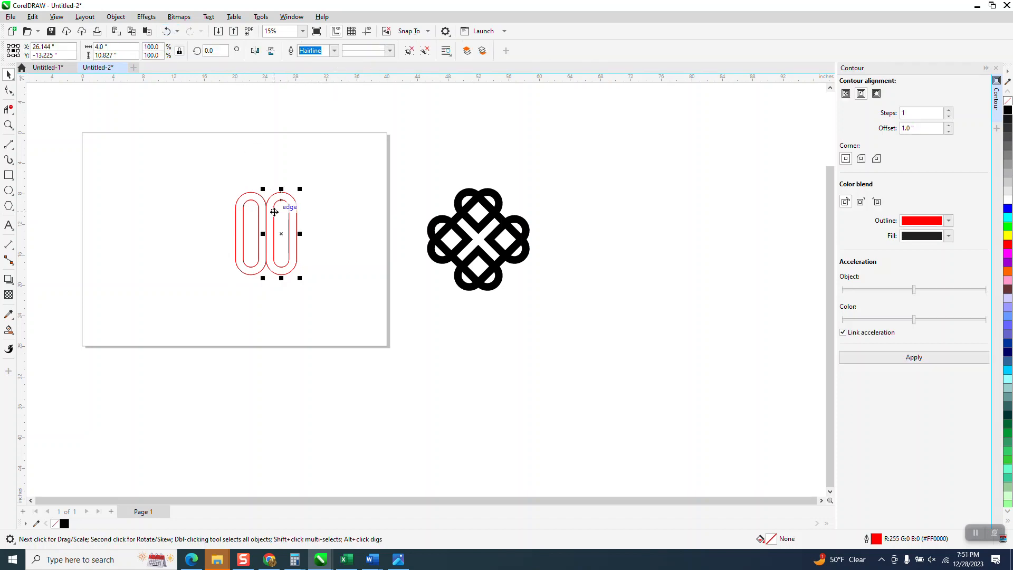
key("Right")
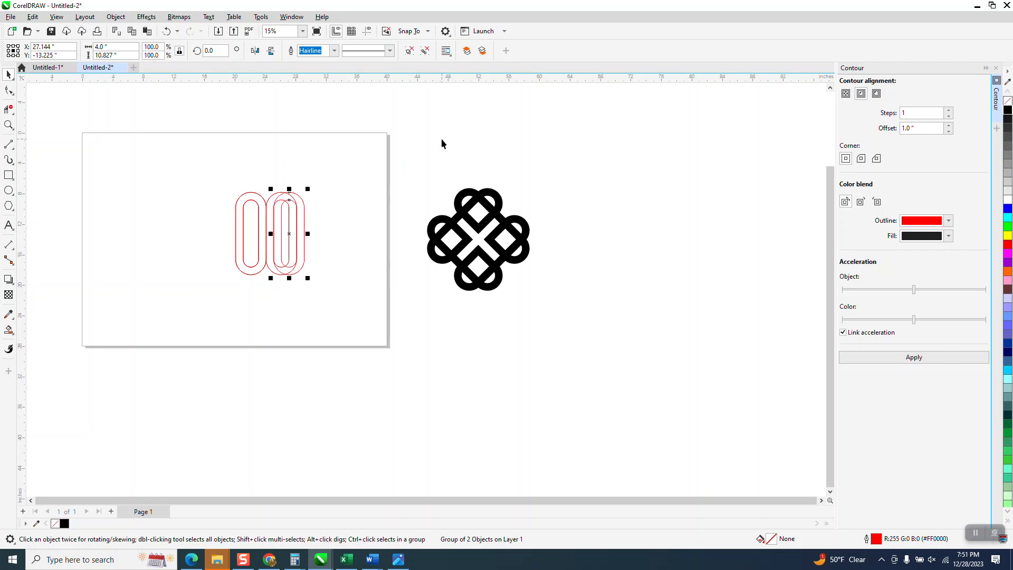
left_click(266, 201)
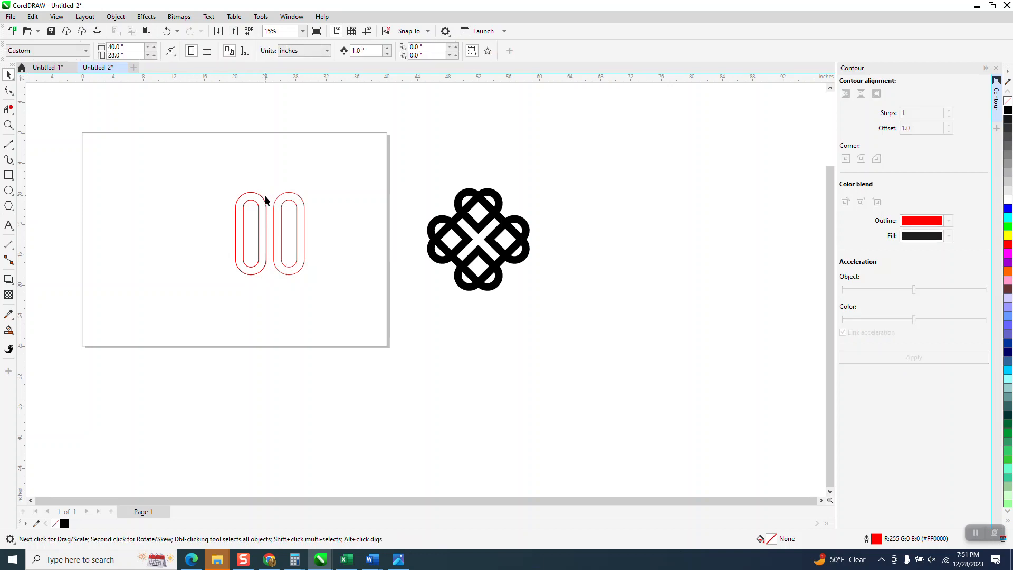
Step: Select both slots and group them as one pair
left_click(262, 197)
left_click(242, 185)
left_click_drag(371, 309, 374, 307)
key("ctrl+g")
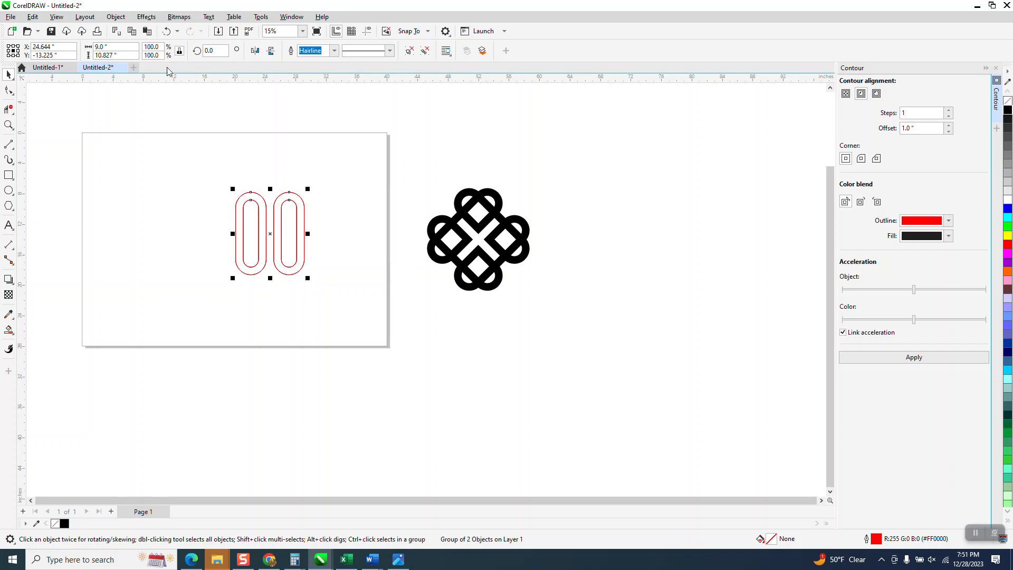
Step: Try rotating a copy of the slot pair by 90 degrees and undo the rotation
left_click(208, 51)
type("90")
key("Return")
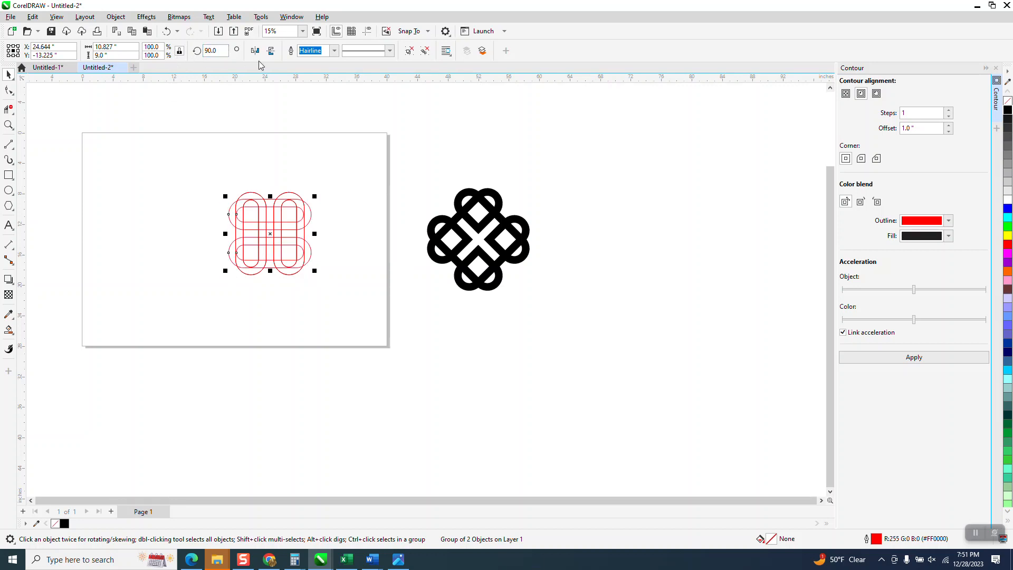
left_click(167, 31)
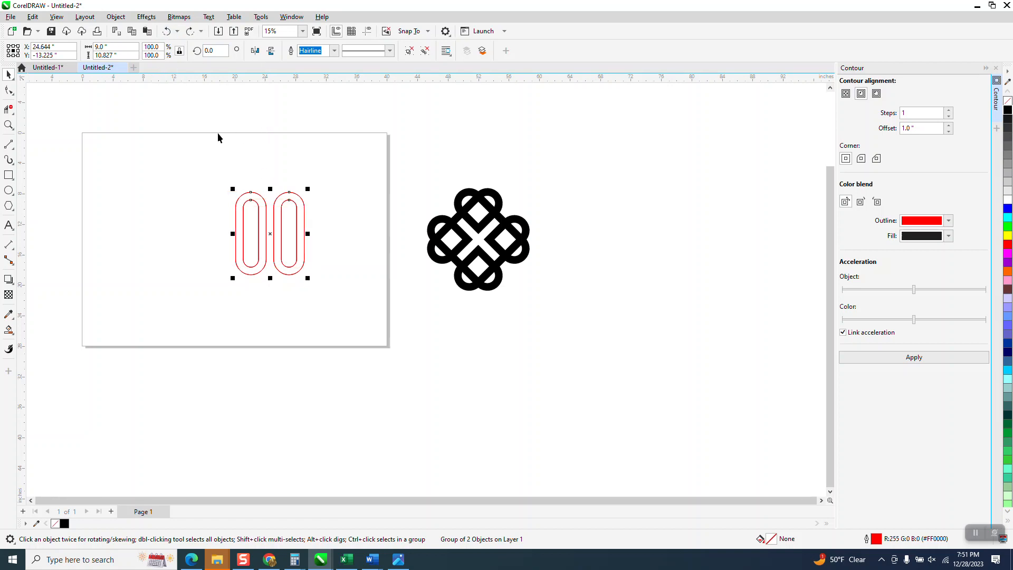
Step: Try stretching the slot pair upward to about 12.2 inches tall and undo it
left_click_drag(270, 189, 272, 178)
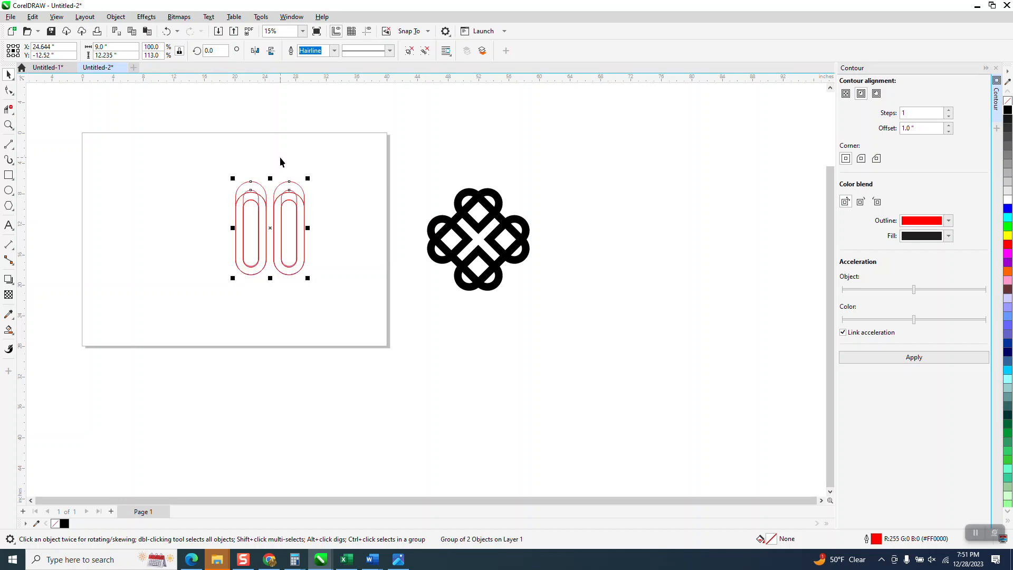
key("ctrl+z")
left_click(271, 180)
left_click(280, 196)
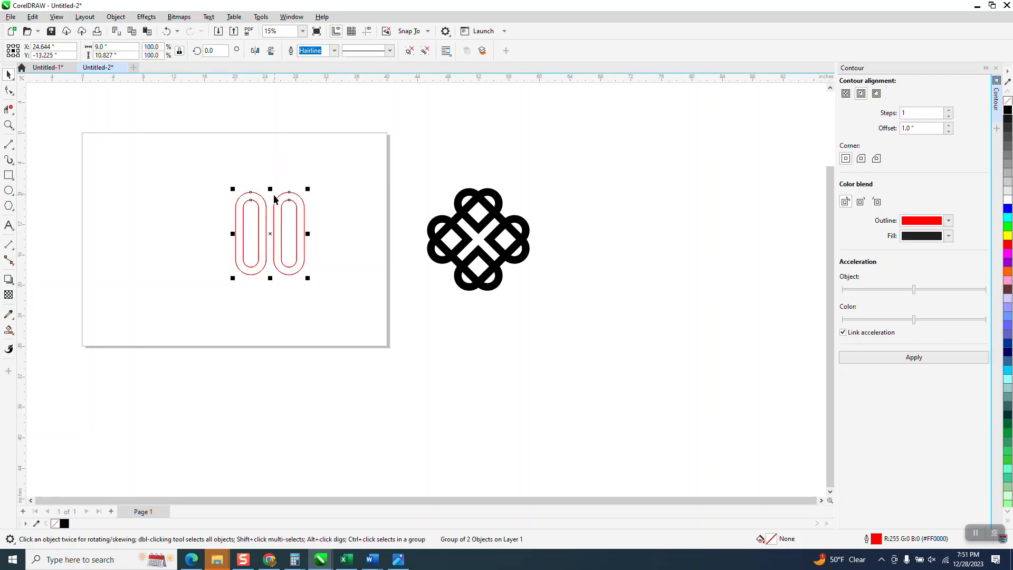
Step: Stretch the slot pair upward to about 12.6 inches tall and delete the shorter pair behind it
left_click_drag(271, 187, 271, 175)
left_click(232, 201)
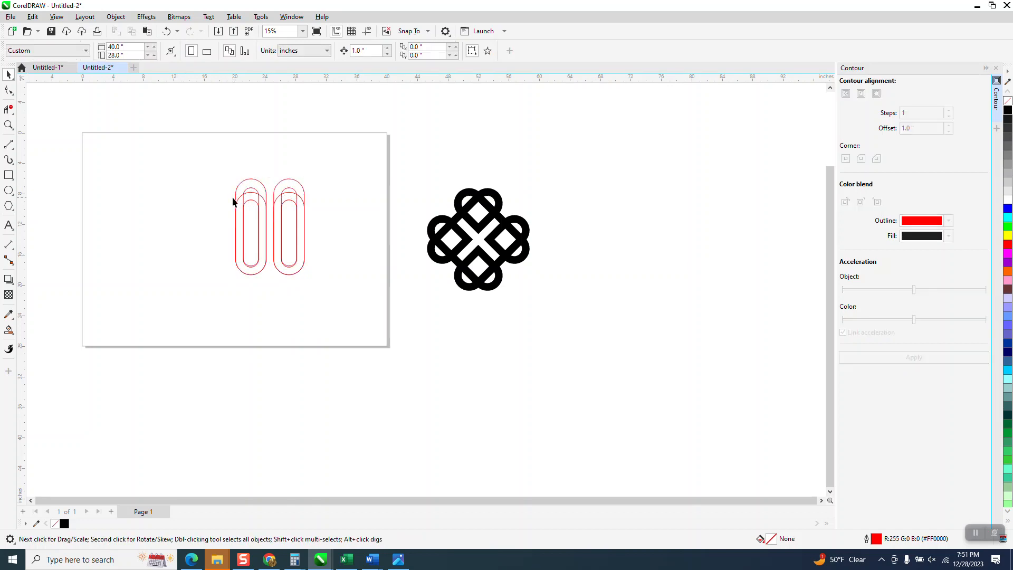
left_click_drag(229, 198, 365, 294)
key("Delete")
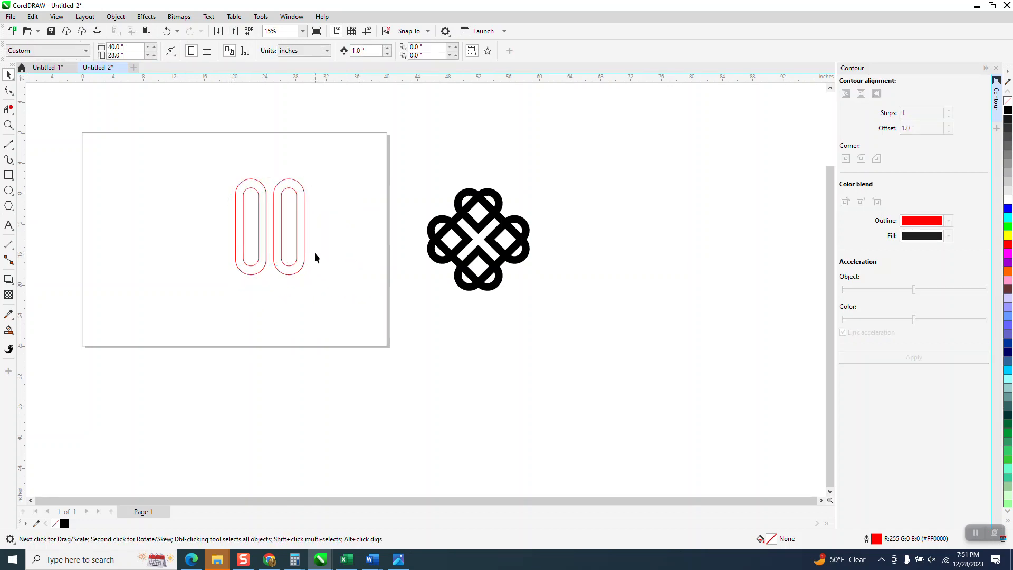
Step: Rotate a copy of the lengthened slot pair by 90 degrees so it crosses the vertical pair
left_click(298, 218)
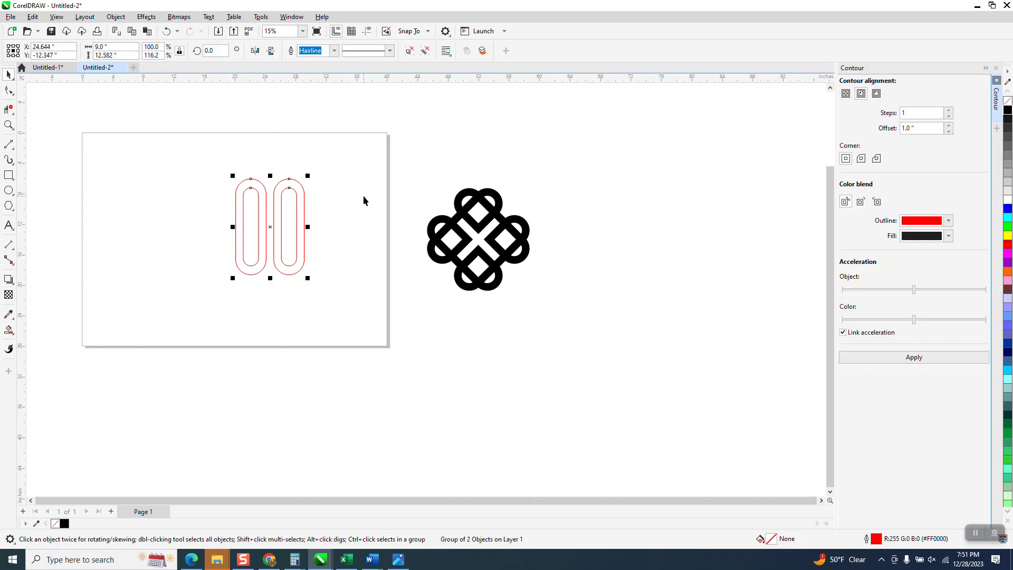
left_click(217, 51)
type("90")
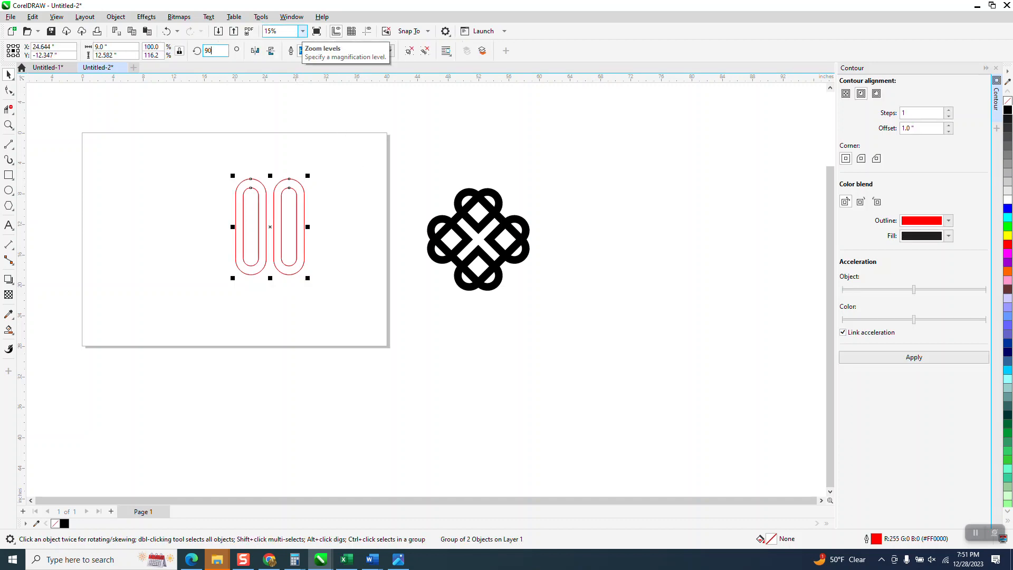
key("Return")
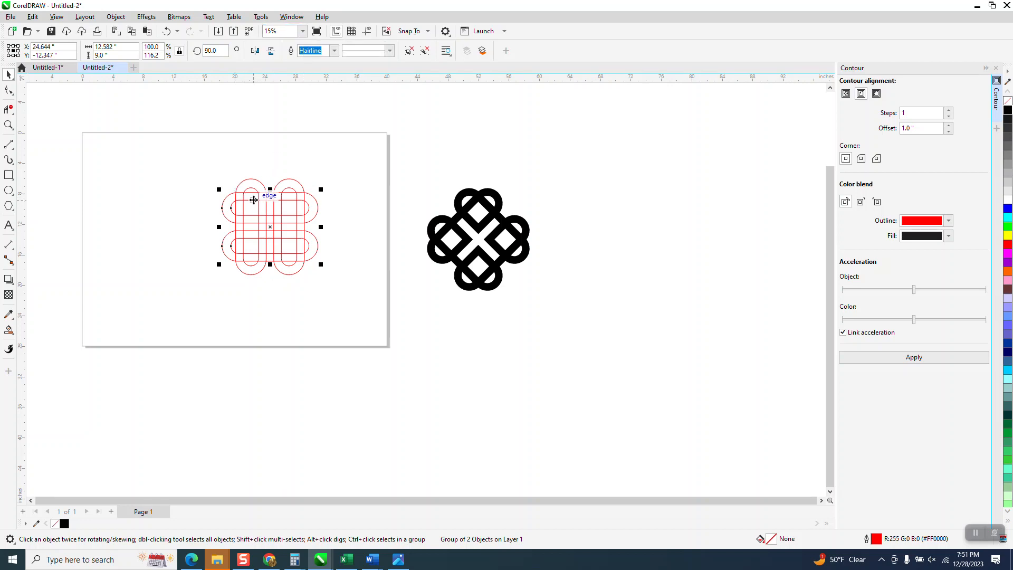
Step: Group the crossed slot pairs and center them on the page with the guidelines shown
left_click_drag(209, 173, 349, 277)
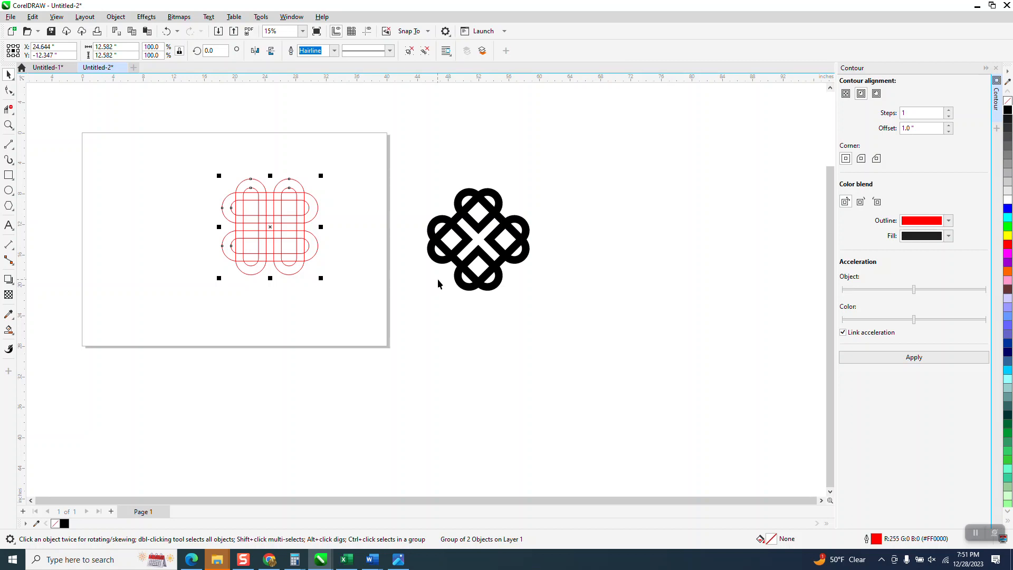
key("p")
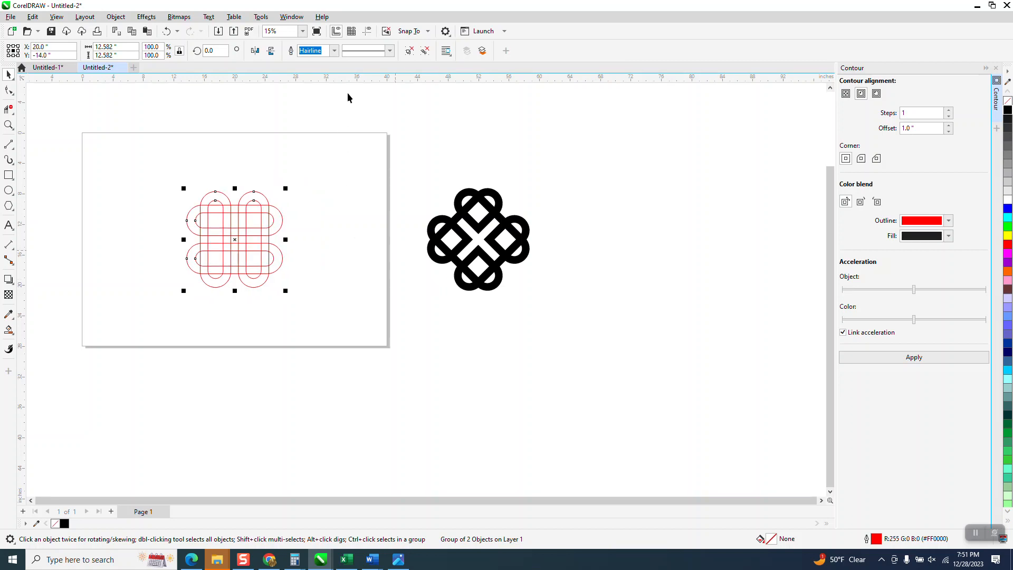
left_click(368, 32)
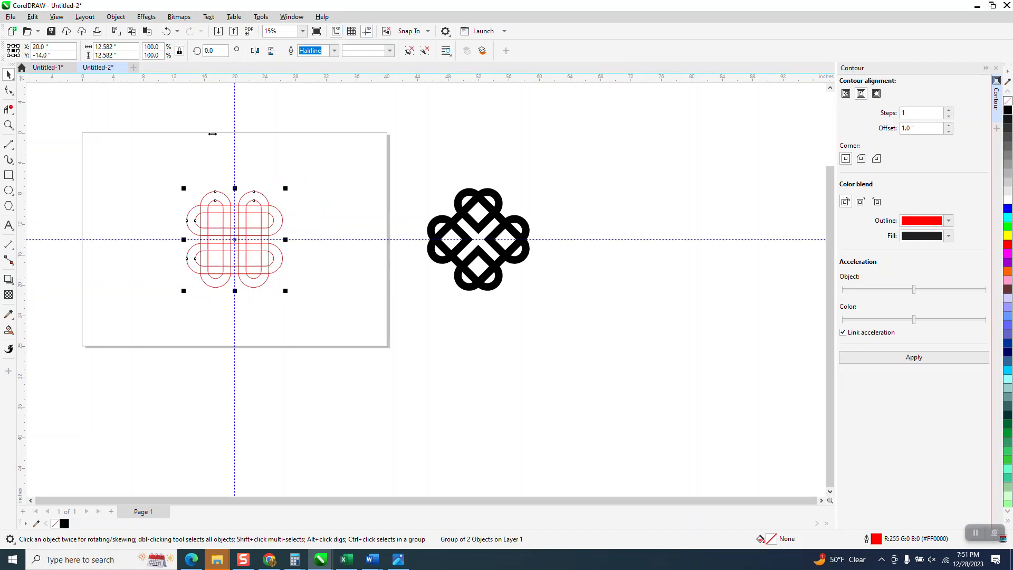
Step: Rotate the grouped slot weave by 45 degrees about its center
left_click(9, 124)
left_click_drag(145, 163, 400, 325)
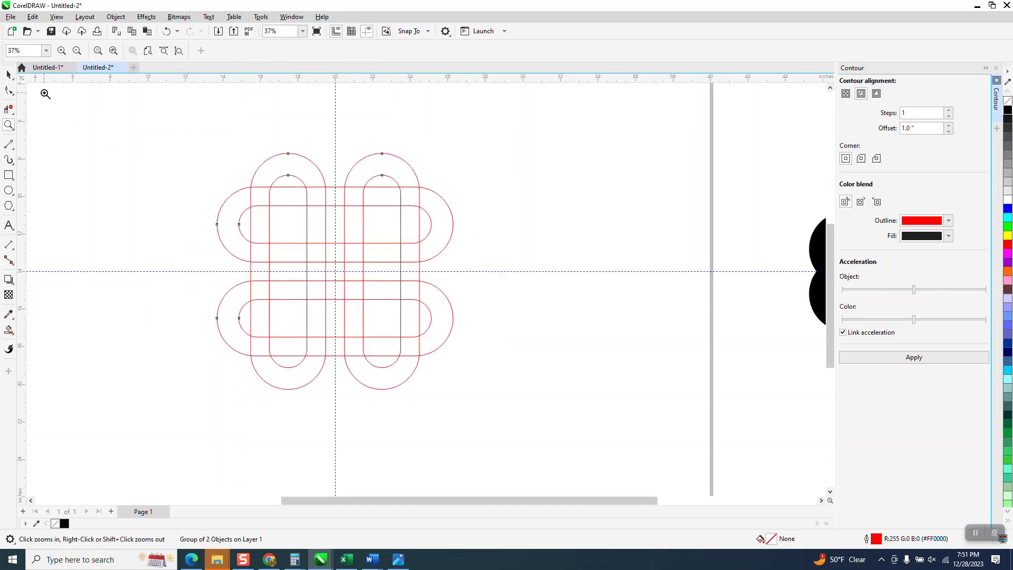
left_click(8, 75)
left_click(207, 50)
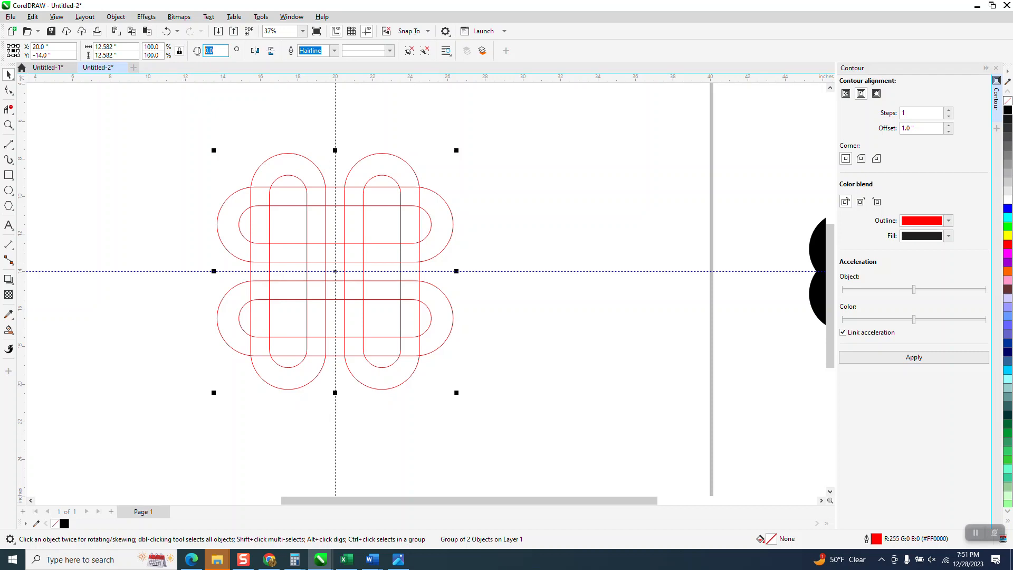
type("45")
key("Return")
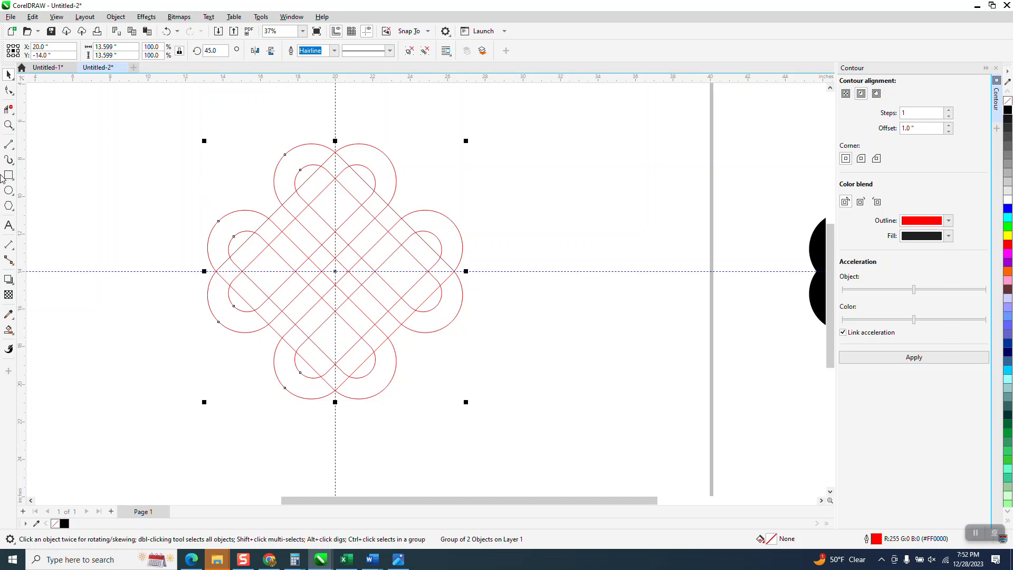
Step: Remove the overlapping line segments in the weave's upper lobes with Virtual Segment Delete so the bands join around the central diamond
left_click(8, 330)
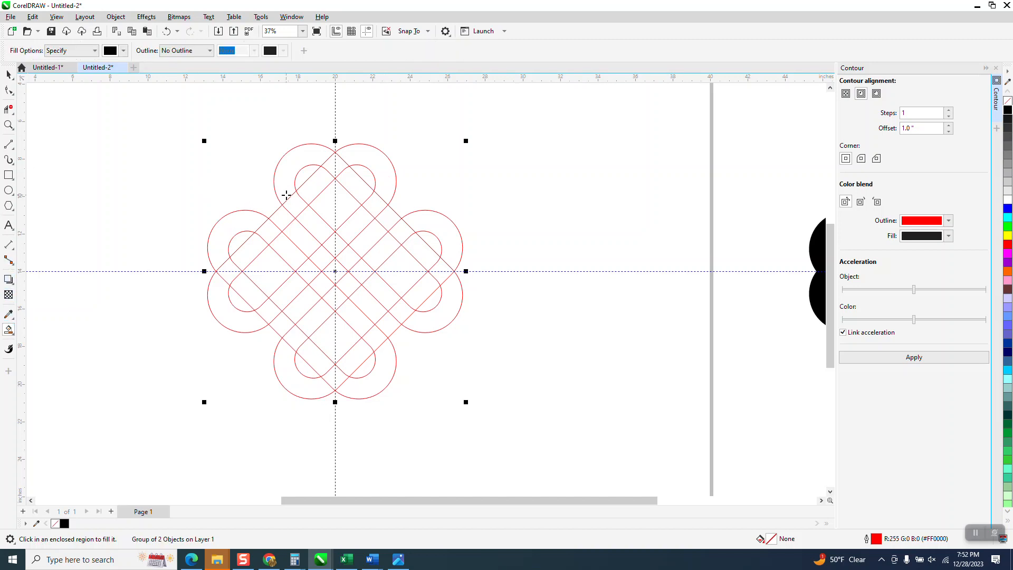
left_click(14, 111)
left_click(293, 191)
left_click(306, 208)
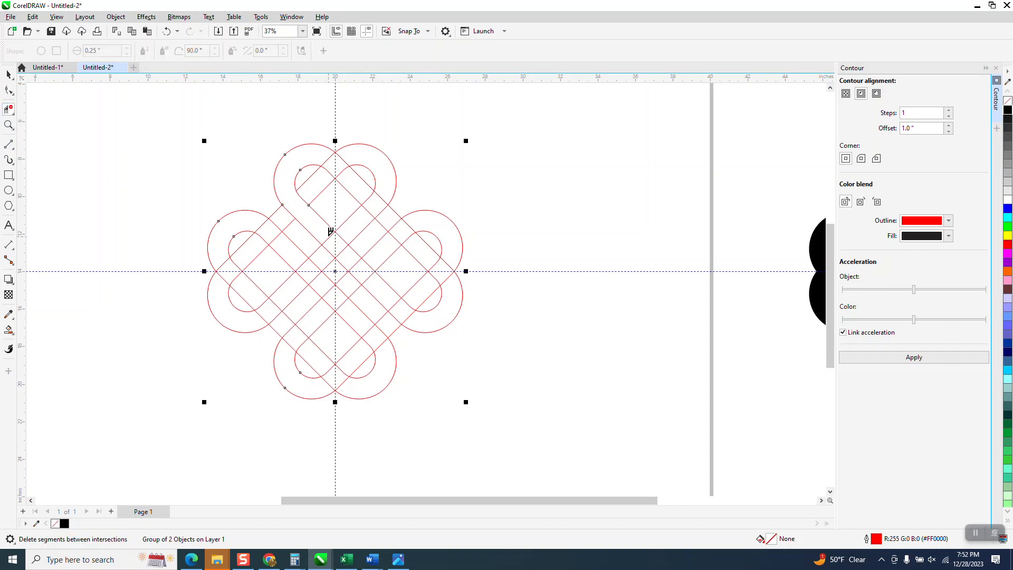
left_click(343, 233)
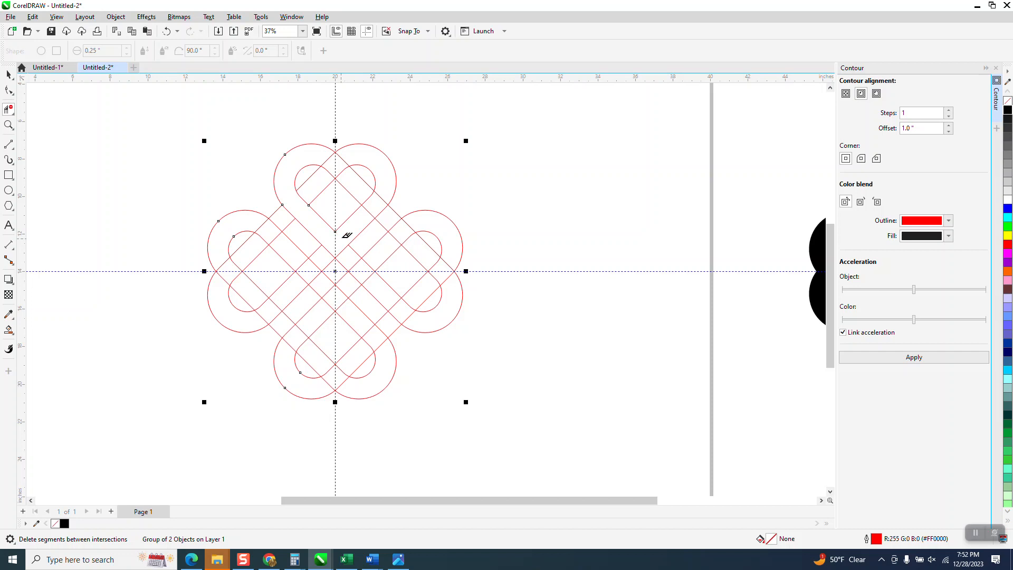
left_click(384, 203)
left_click(342, 163)
left_click(329, 169)
left_click(304, 196)
Step: Set the nudge distance to 15 inches
left_click(8, 75)
left_click(102, 107)
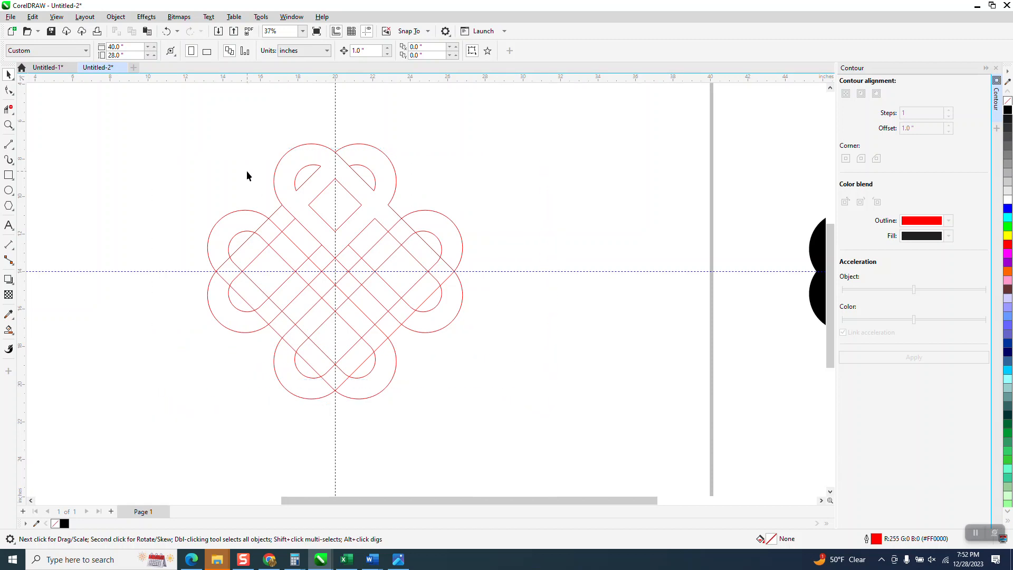
left_click_drag(561, 434, 561, 434)
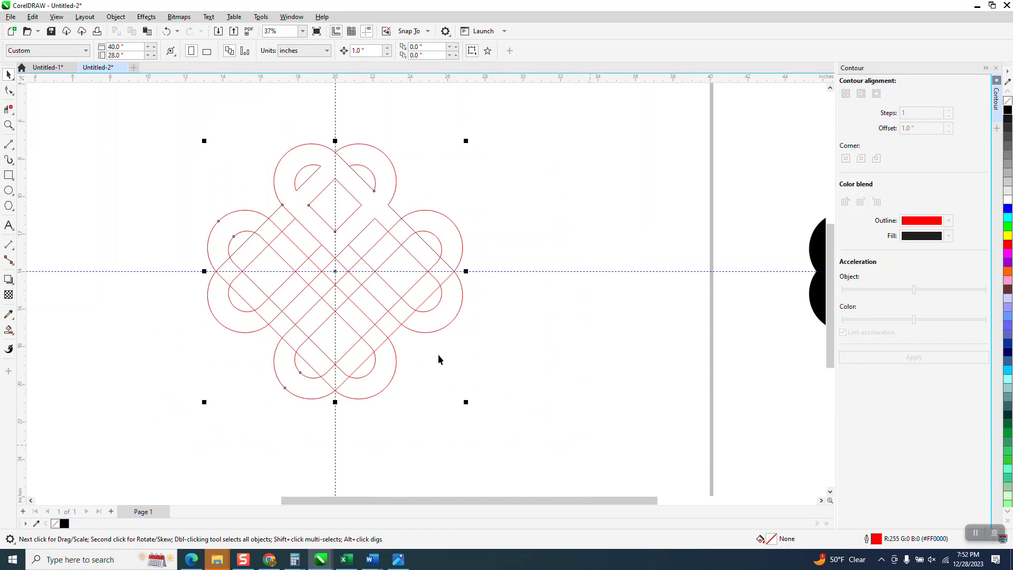
left_click(153, 136)
type("15")
key("Return")
Step: Smart-fill the heart-shaped band of the upper lobes in black and nudge the filled piece 15 inches to the right
left_click(9, 329)
left_click(356, 188)
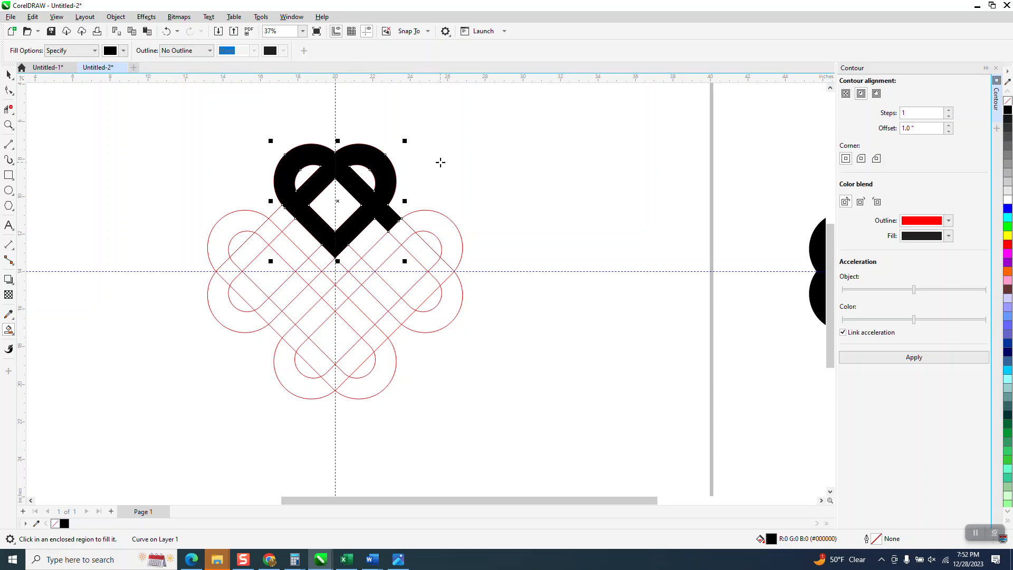
key("Right")
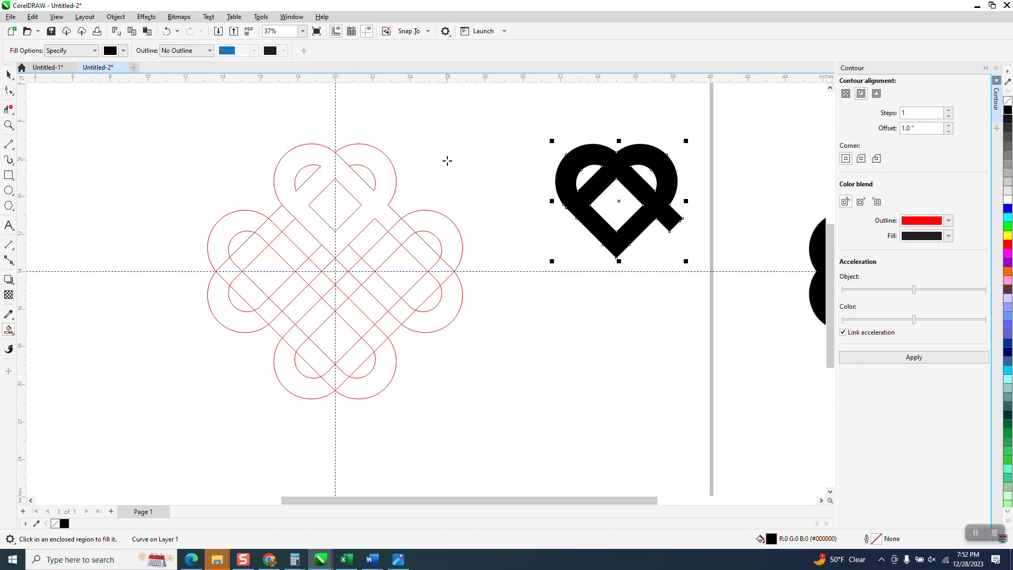
Step: Nudge the whole red line weave 15 inches to the left
left_click(8, 74)
left_click_drag(201, 129, 541, 419)
key("Left")
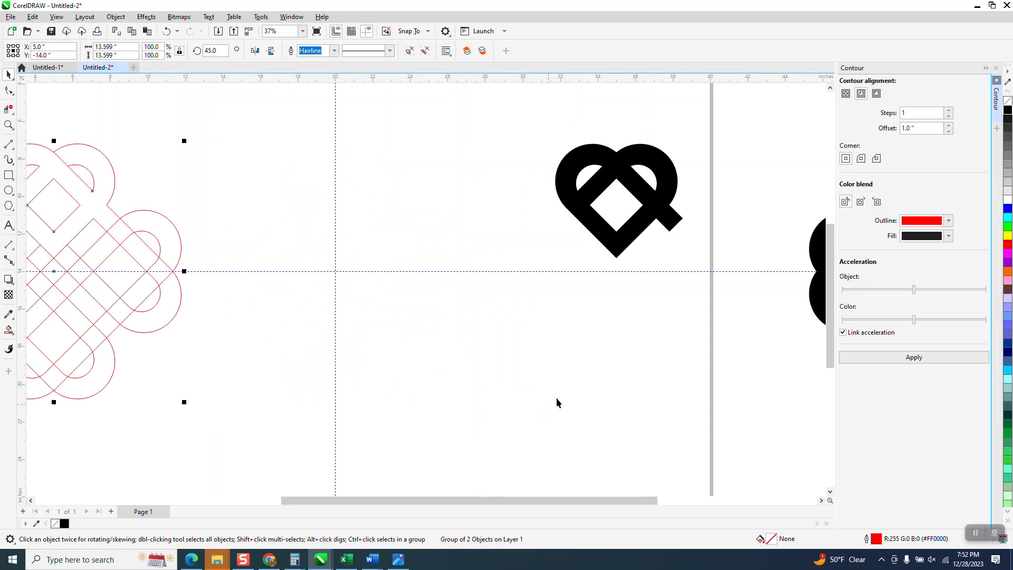
Step: Nudge the black heart-shaped piece 15 inches left and replace its fill with a black outline
left_click(636, 239)
key("Left")
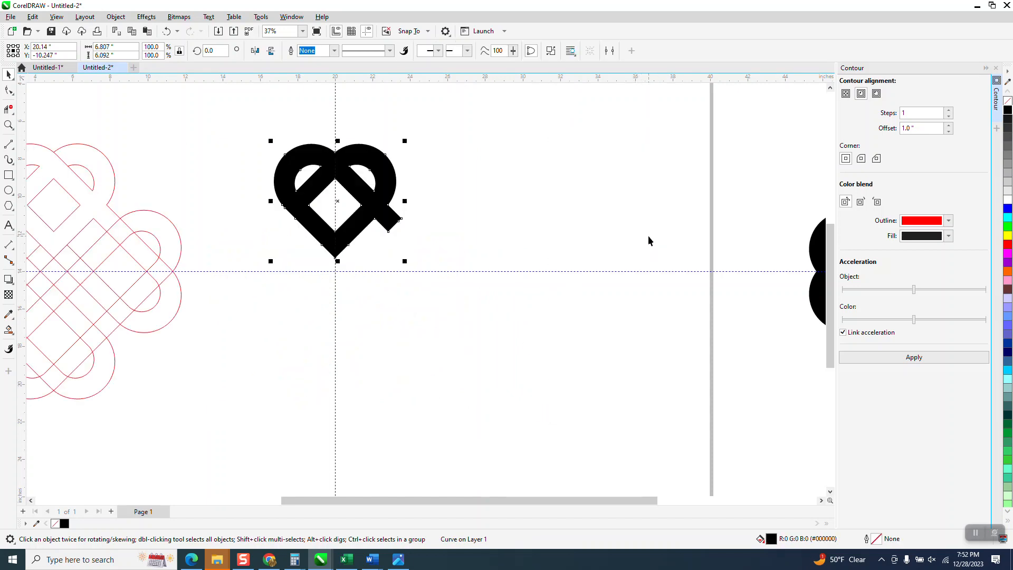
left_click(1006, 101)
right_click(1007, 109)
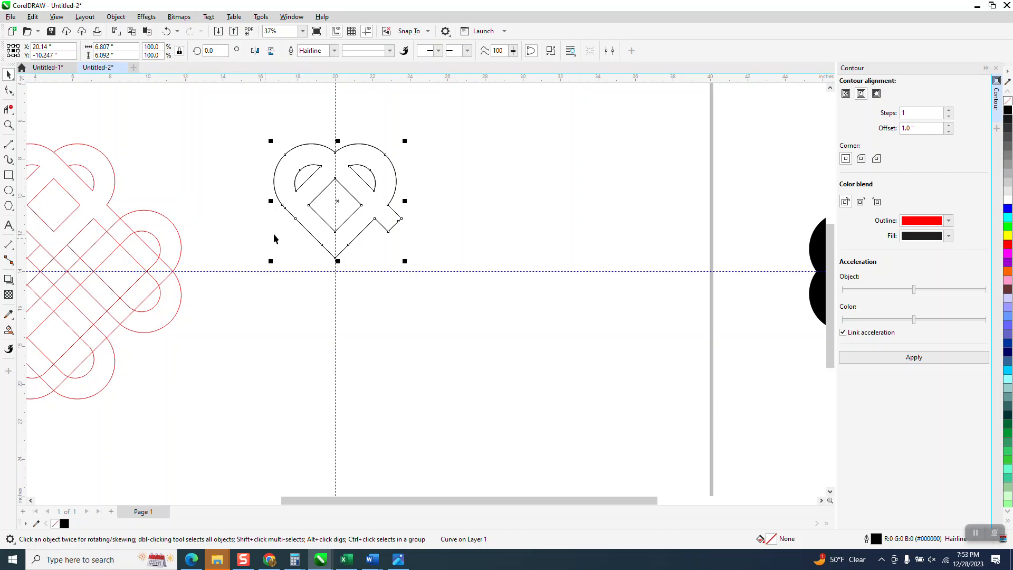
Step: Rotate copies of the heart-shaped outline around the guideline intersection in 90-degree increments until four pieces form the knot
left_click(338, 203)
left_click(338, 204)
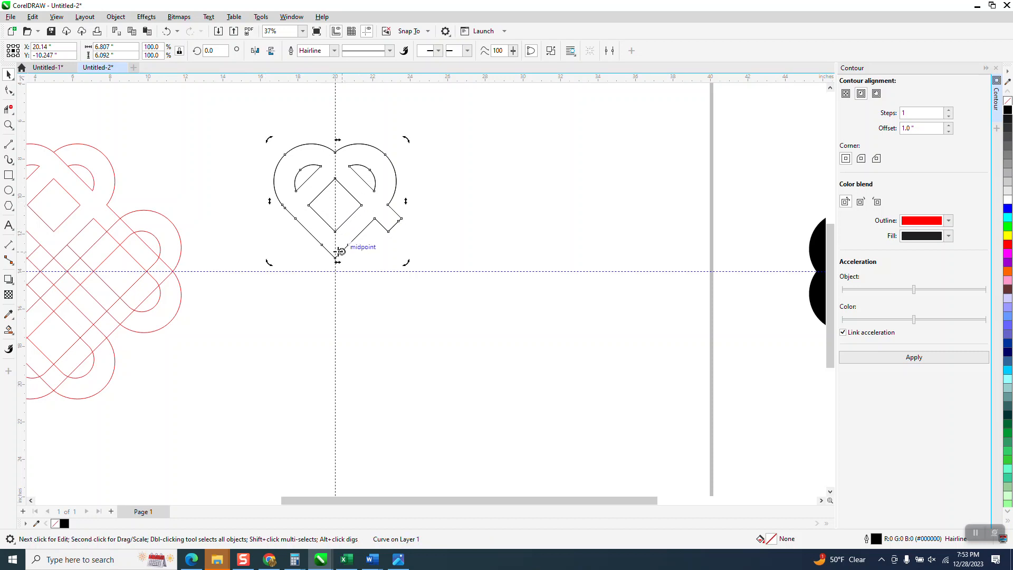
left_click(347, 196)
left_click(338, 199)
left_click(205, 53)
type("90")
key("Return")
key("ctrl+r")
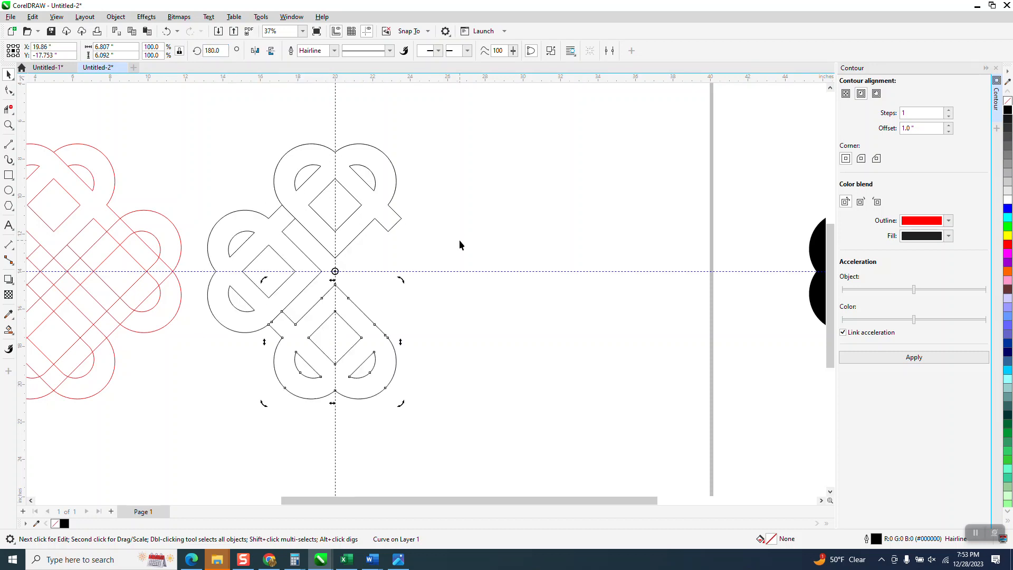
key("ctrl+r")
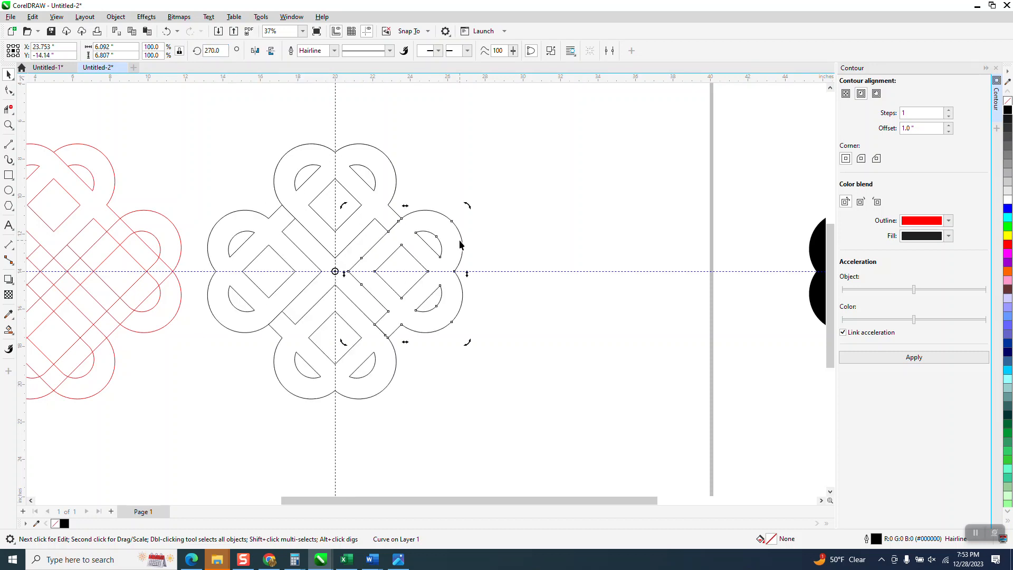
Step: Select the four heart-shaped outlines and weld them into a single curve
left_click(9, 125)
left_click(8, 77)
left_click_drag(164, 113, 548, 453)
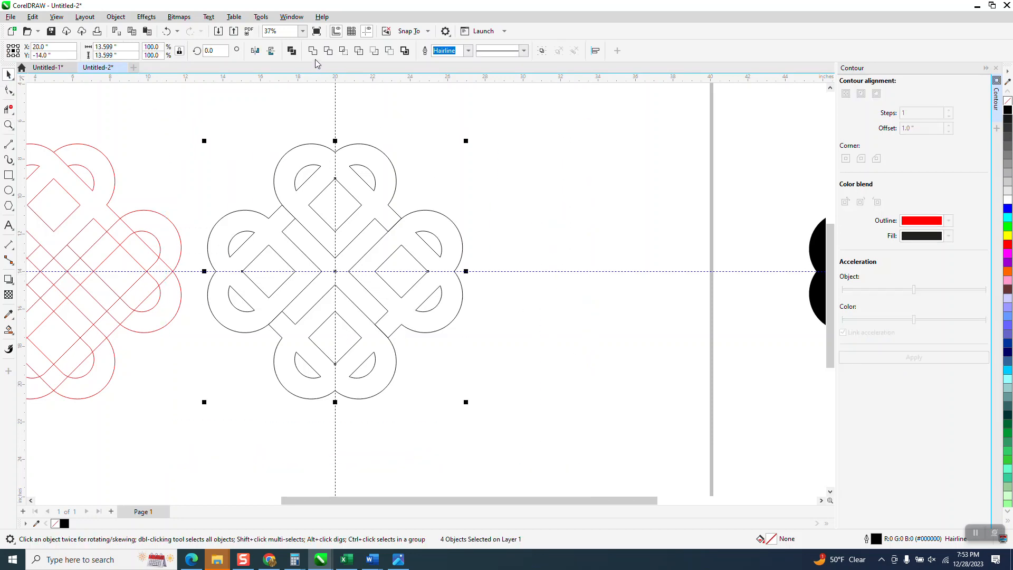
left_click(315, 54)
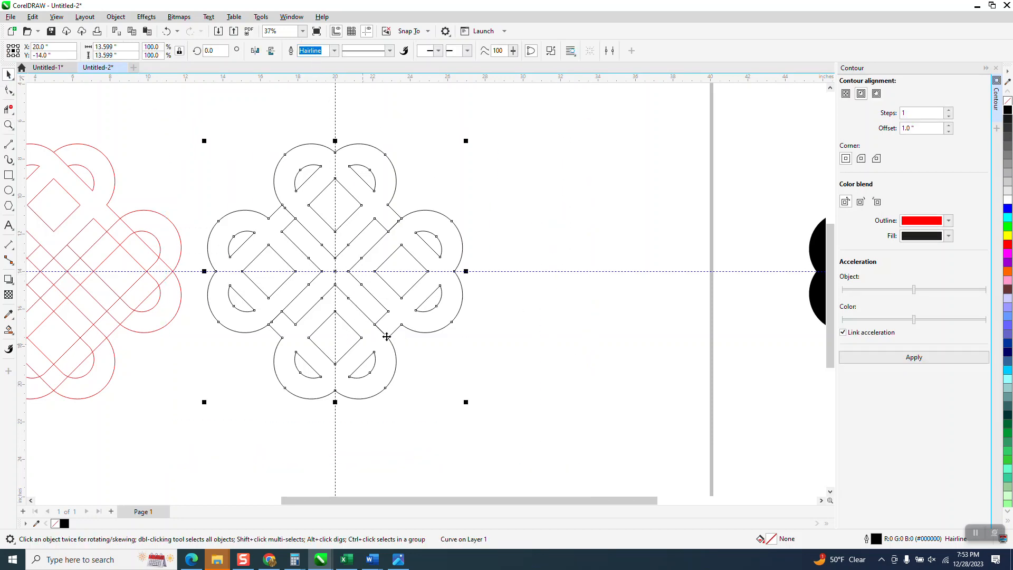
Step: Remove the short leftover segments crossing the bands where the welded pieces meet, using Virtual Segment Delete
left_click(9, 109)
left_click(384, 327)
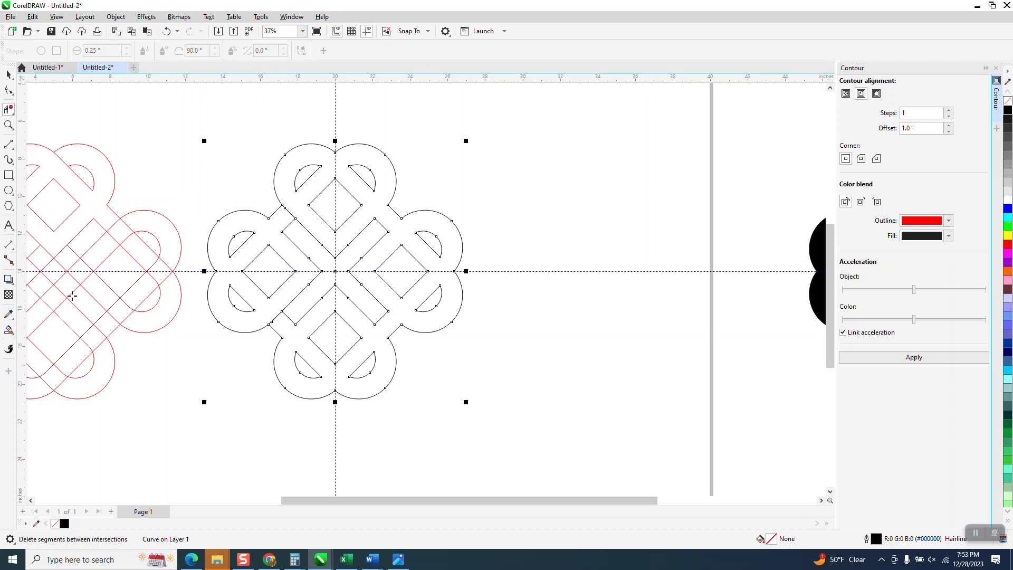
left_click(8, 330)
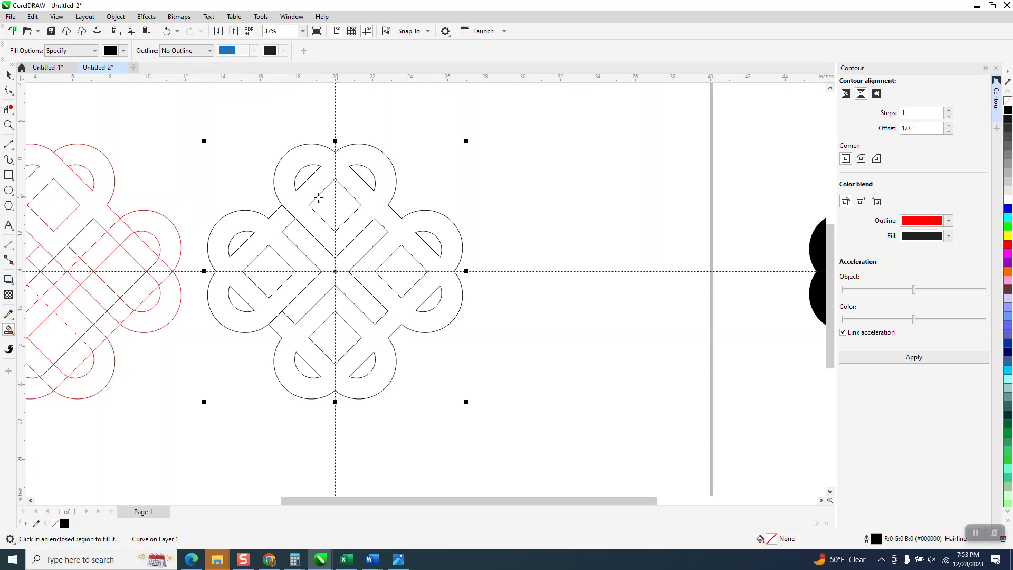
left_click(9, 109)
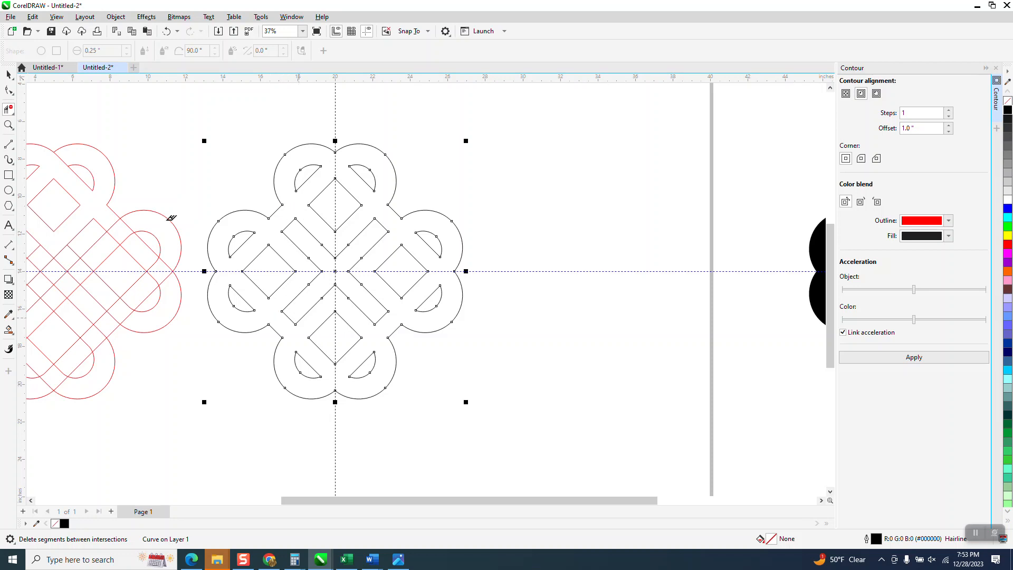
left_click(8, 75)
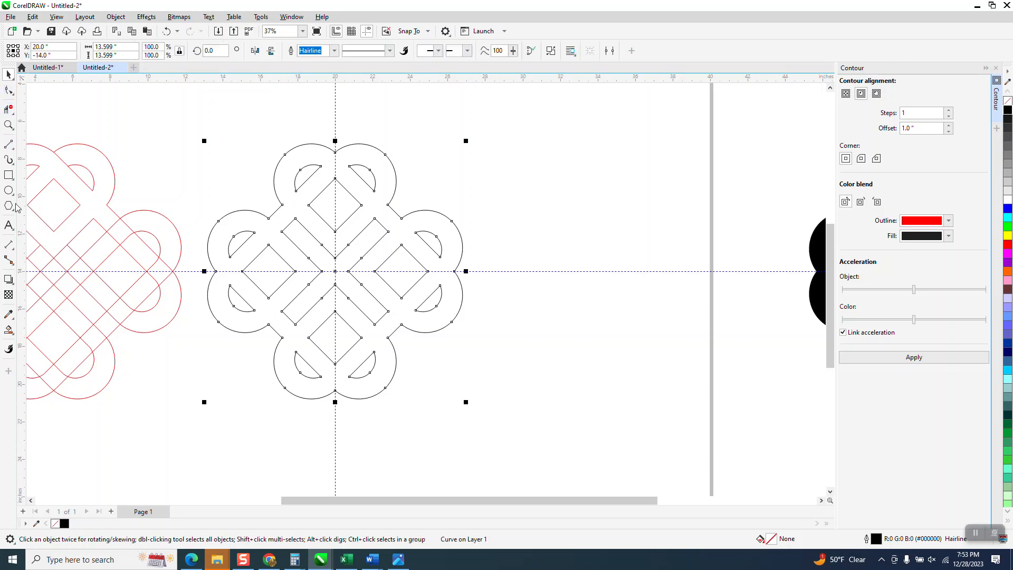
Step: Smart-fill the knot's bands in black and move the filled knot about 14.3 inches right of its outline
left_click(9, 329)
left_click(304, 197)
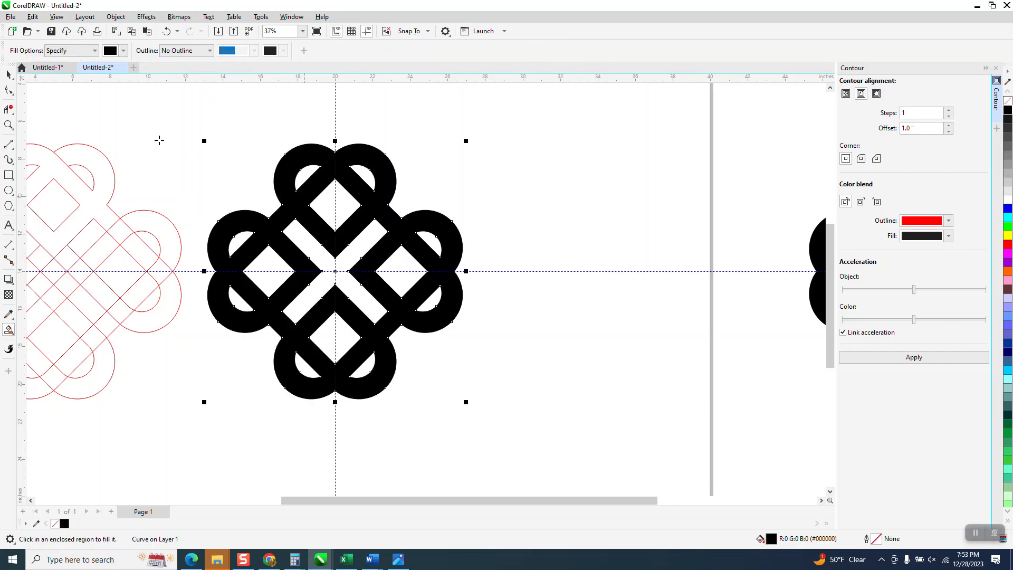
left_click(9, 74)
left_click_drag(343, 243, 611, 237)
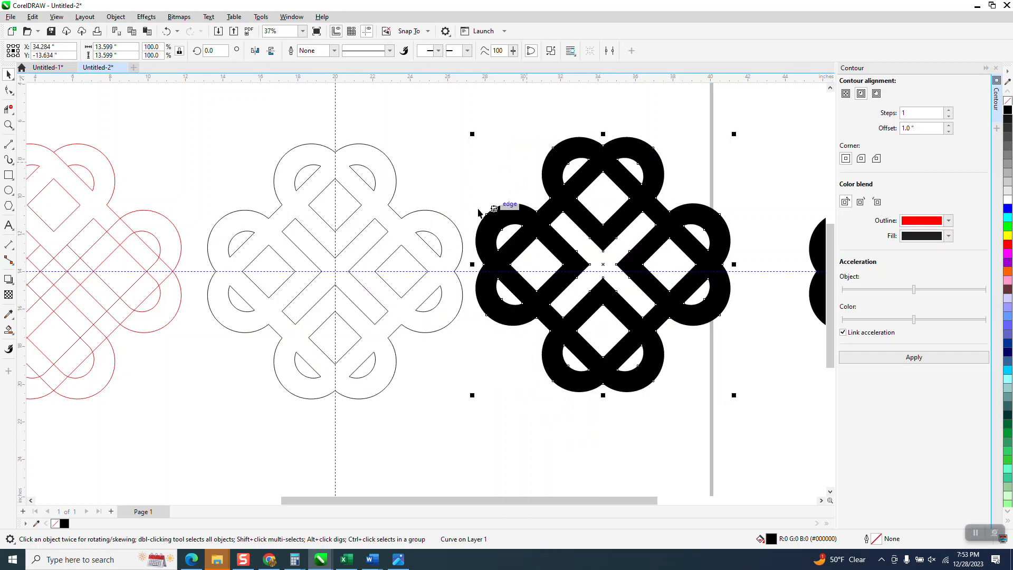
left_click(312, 130)
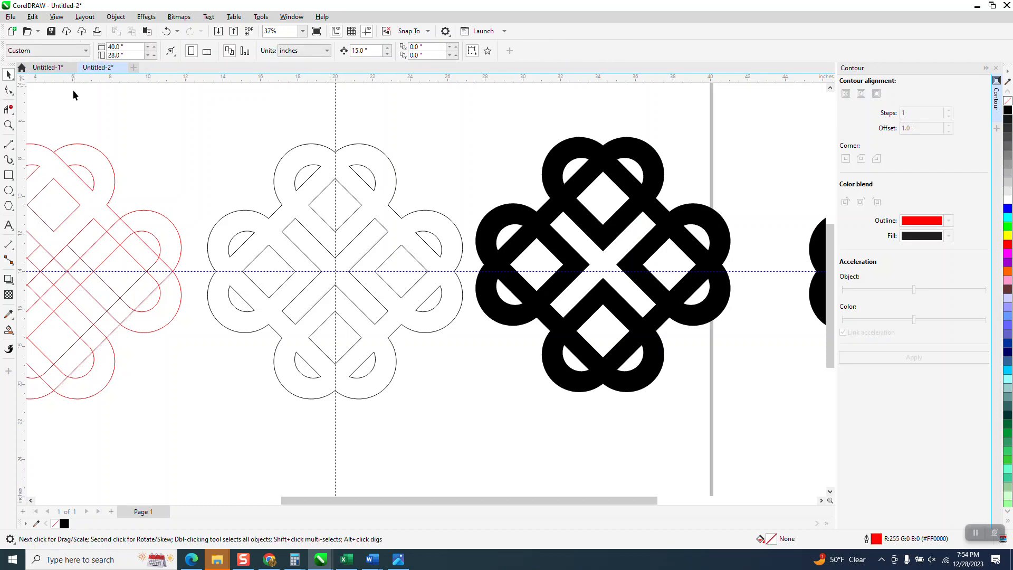
Step: Compare the new filled knot with the original black knot off the page
left_click(8, 125)
left_click_drag(452, 128, 775, 456)
right_click(477, 279)
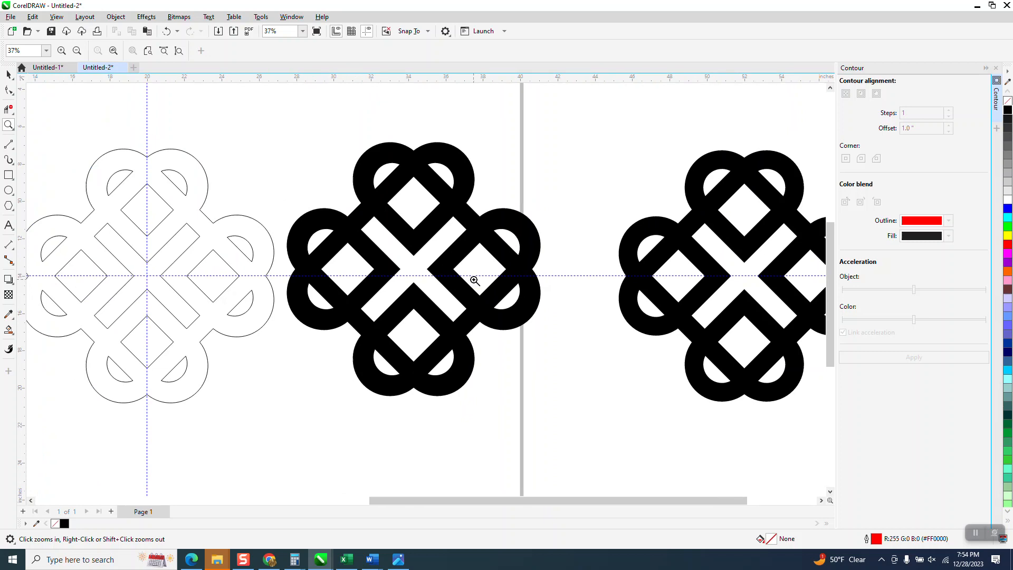
right_click(472, 271)
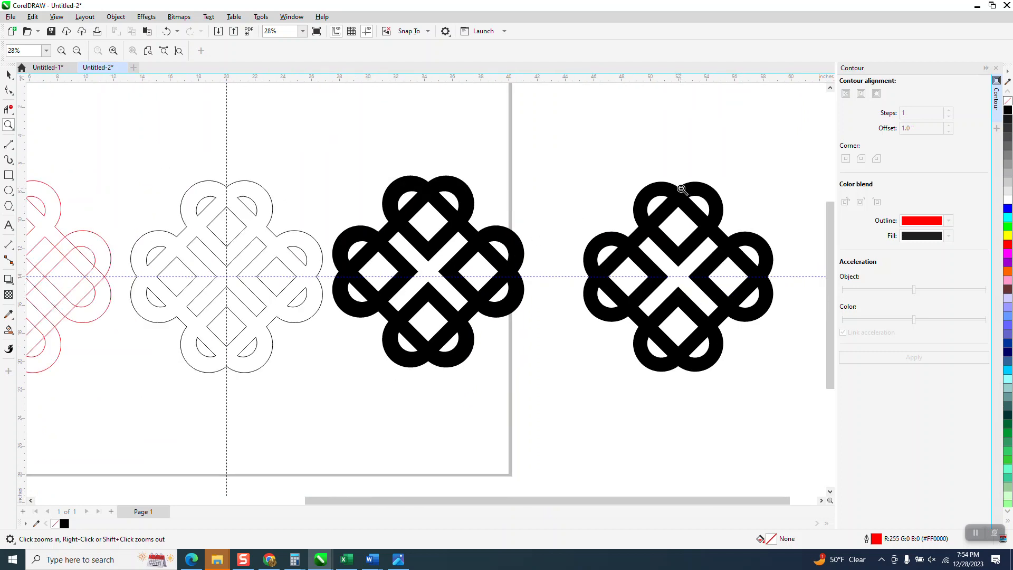